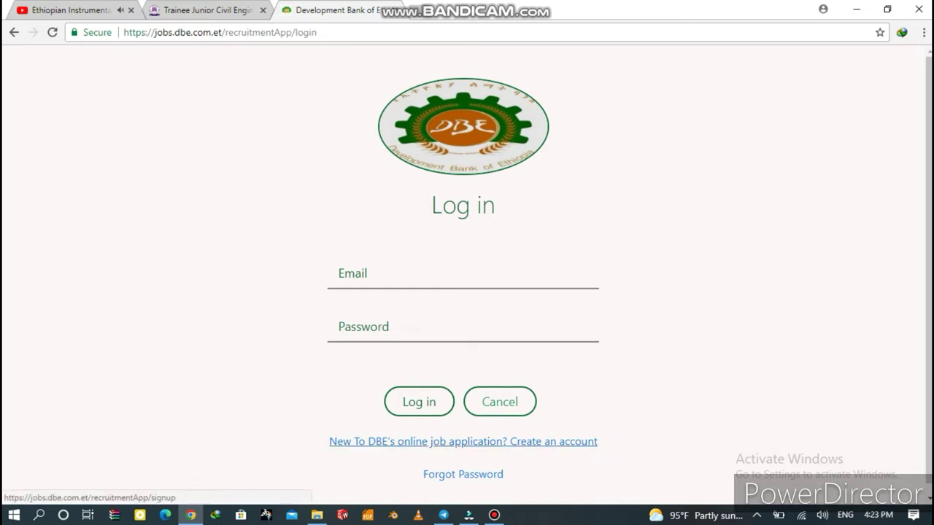
Start a new account and enter the applicant's full name, e-mail address and password.
left_click(463, 442)
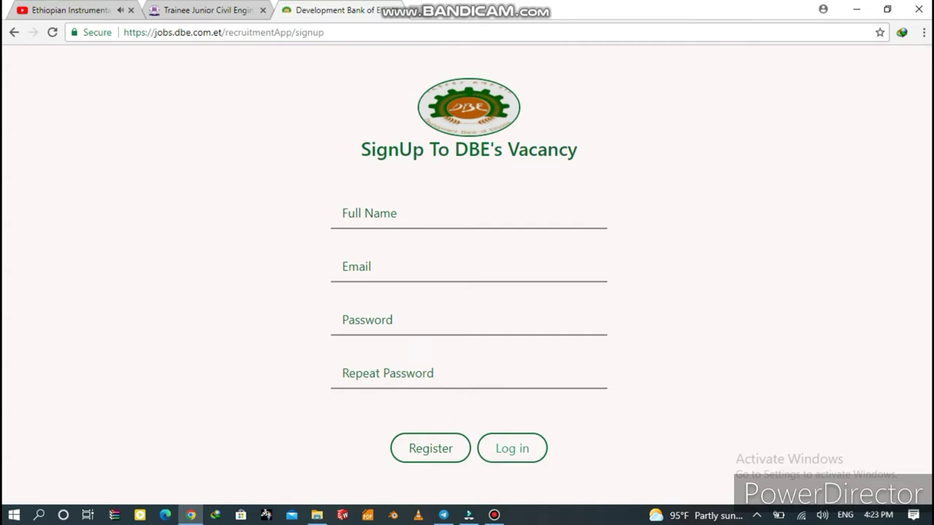
left_click(437, 213)
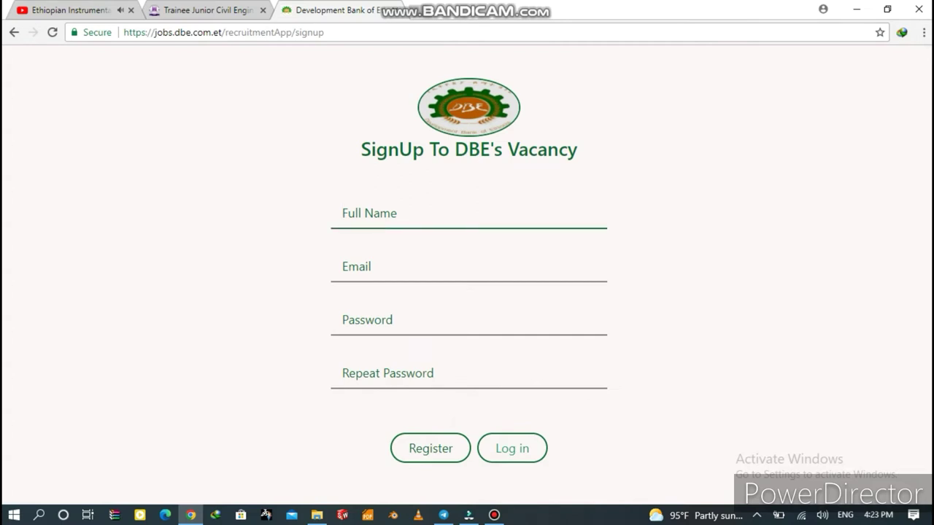
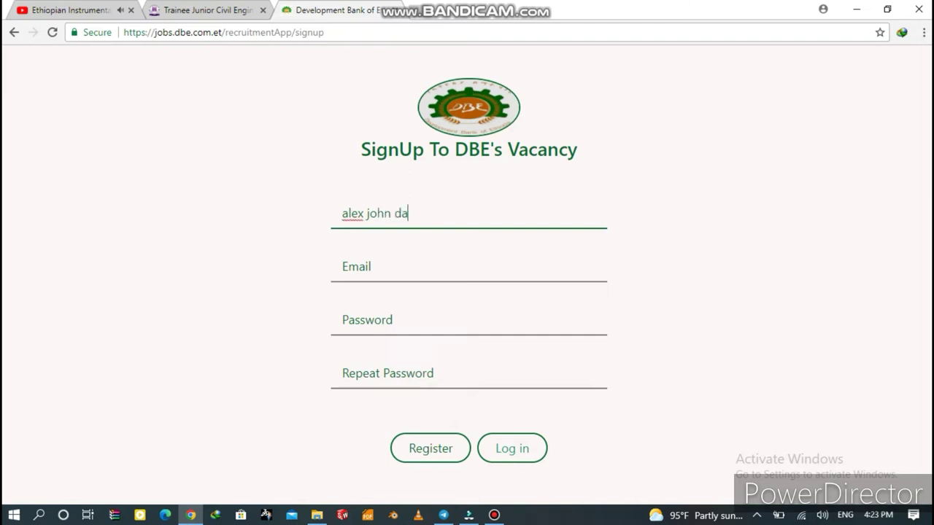
left_click(342, 267)
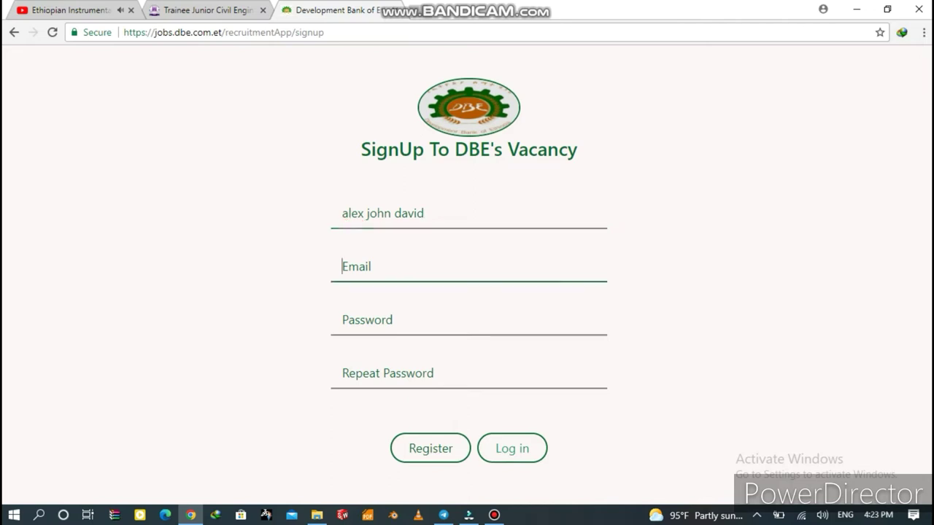
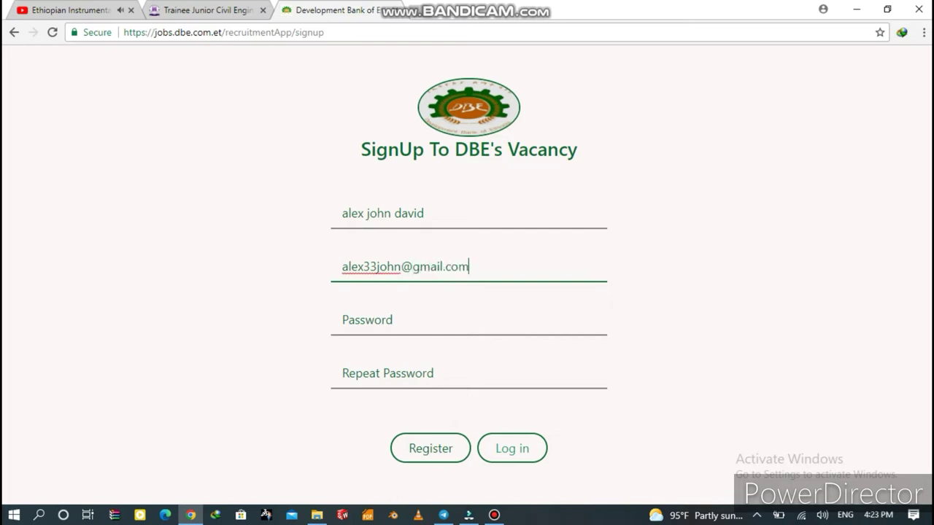
left_click(365, 320)
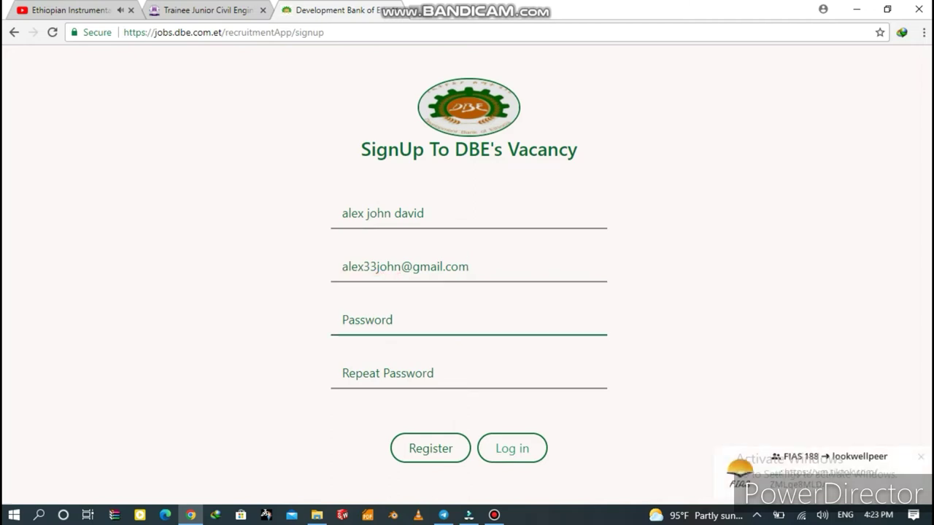
type("1234567")
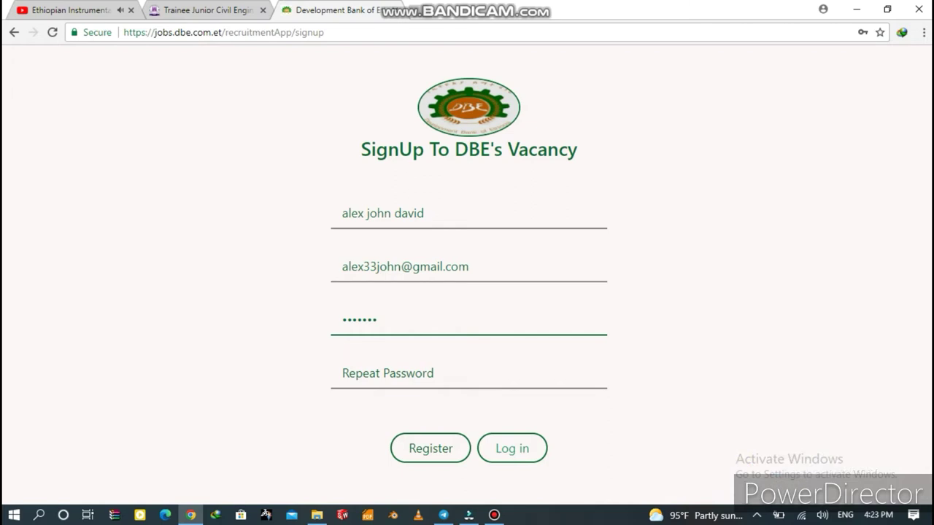
type("12")
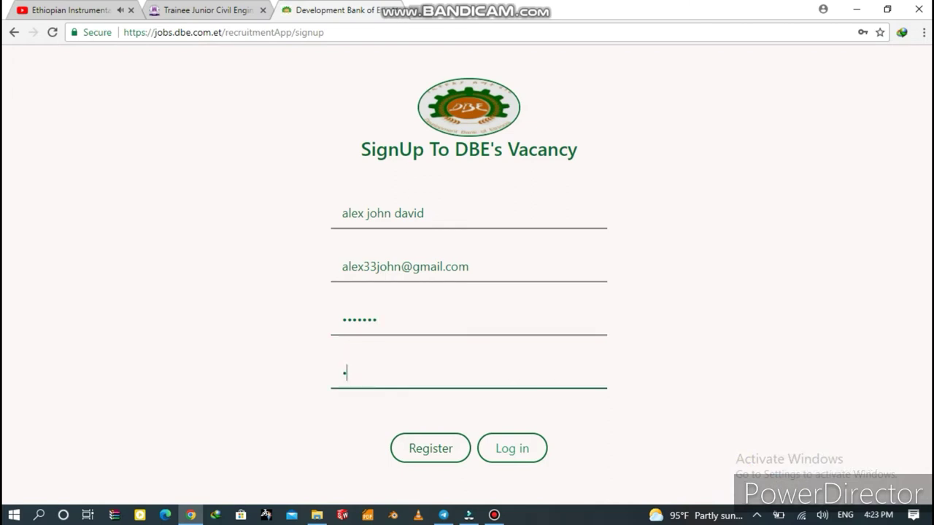
type("34567")
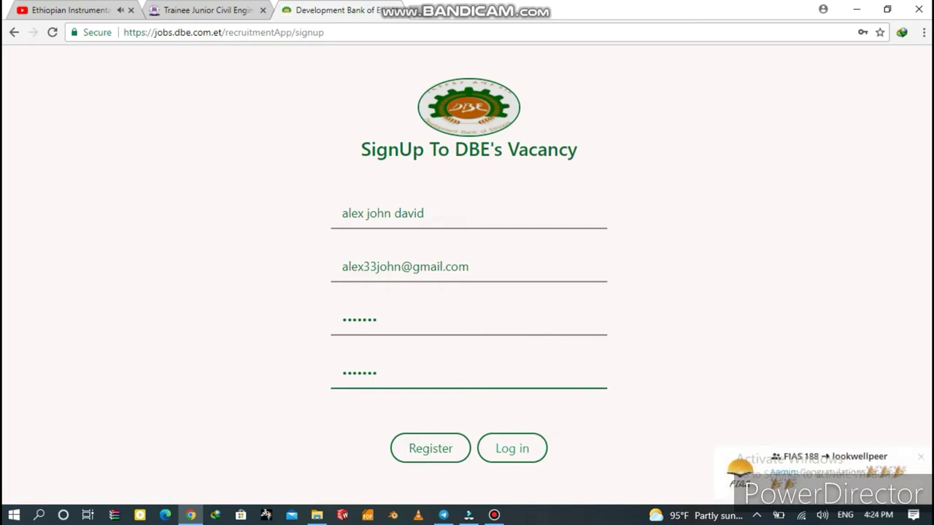
Copy the registered e-mail address to the clipboard for logging in.
double_click(371, 266)
left_click(398, 266)
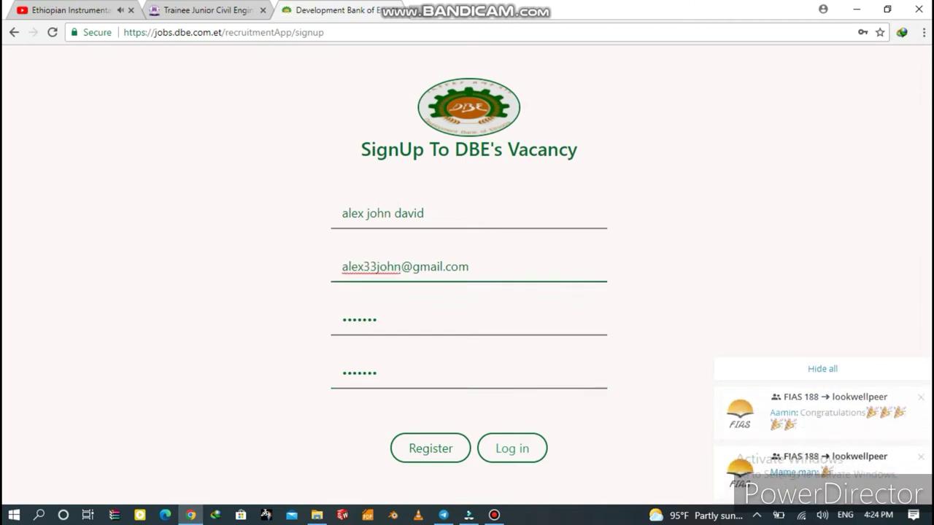
left_click_drag(470, 266, 342, 266)
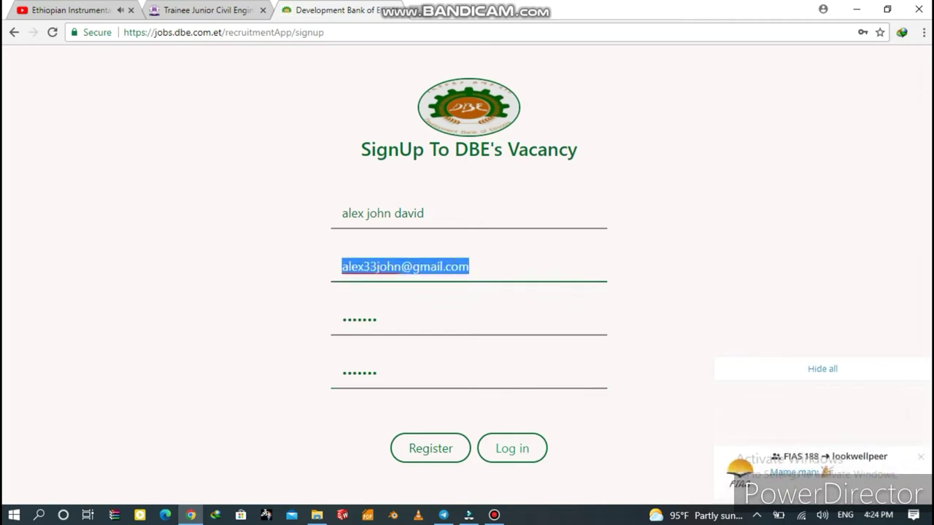
right_click(364, 268)
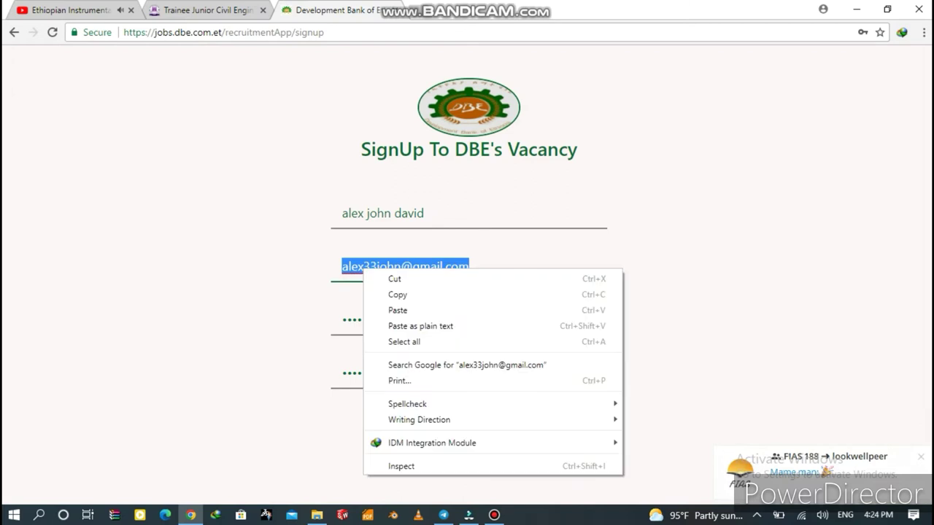
left_click(398, 294)
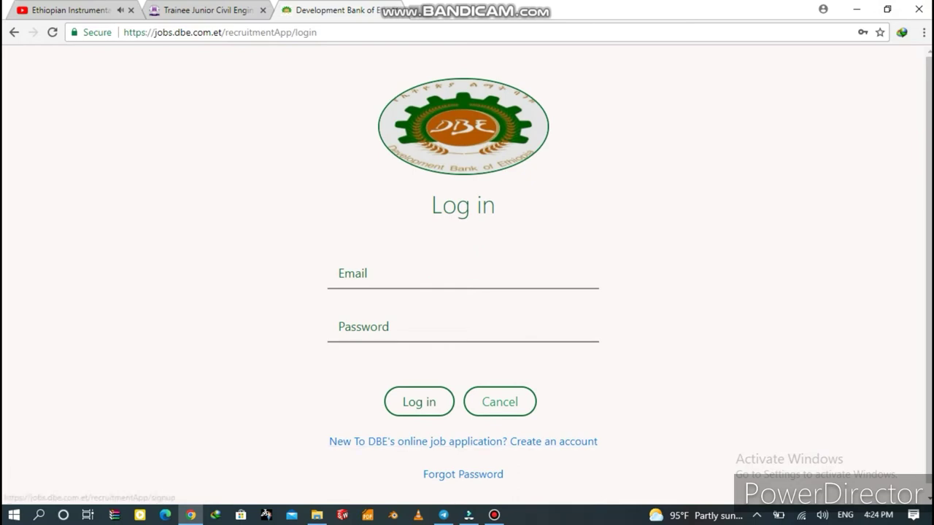
Log in by pasting the copied e-mail address and entering the account password.
left_click(350, 274)
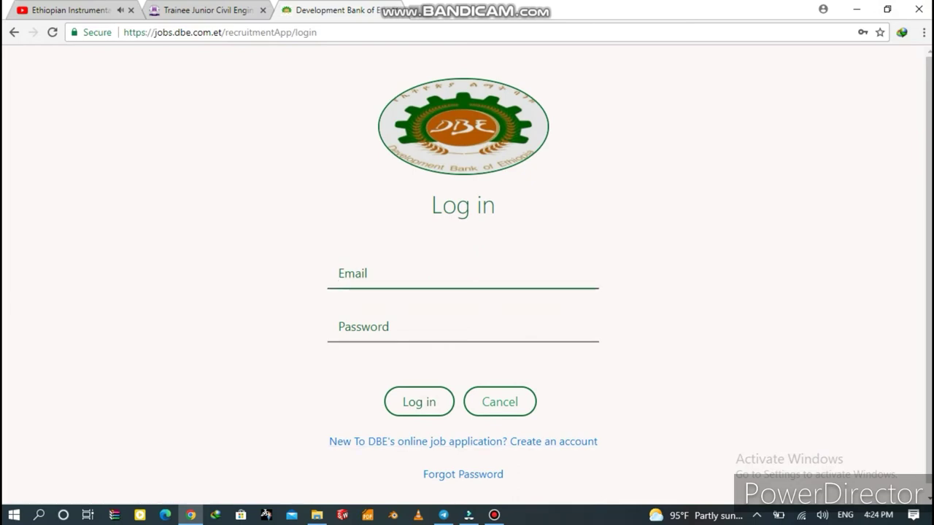
right_click(380, 280)
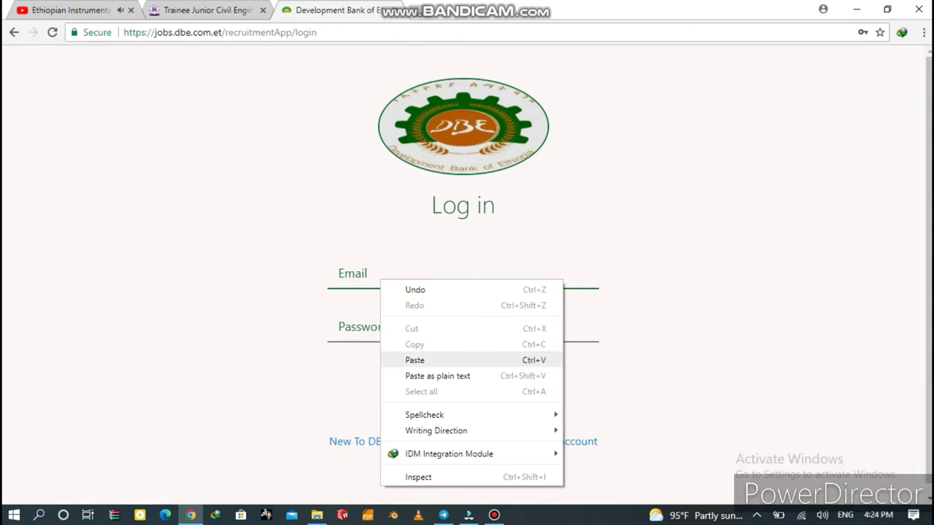
left_click(414, 360)
left_click(343, 327)
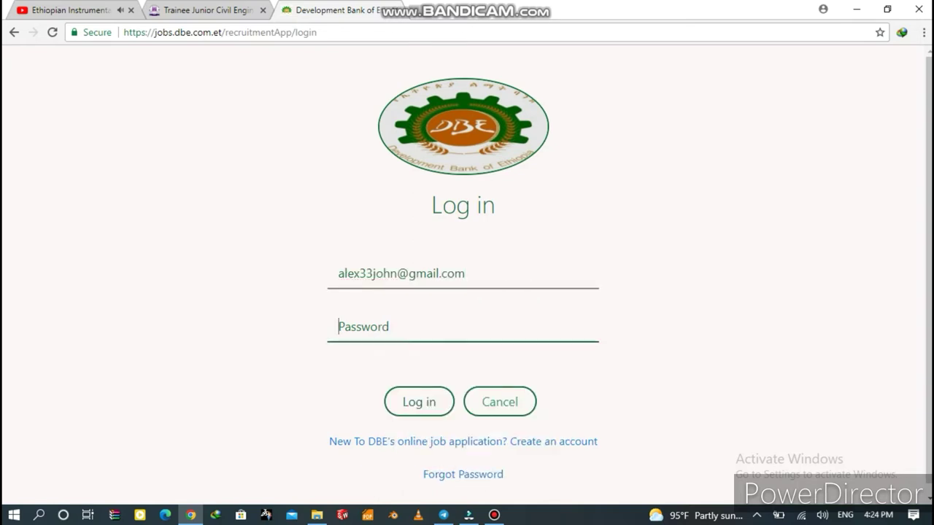
type("•••••••")
key("Return")
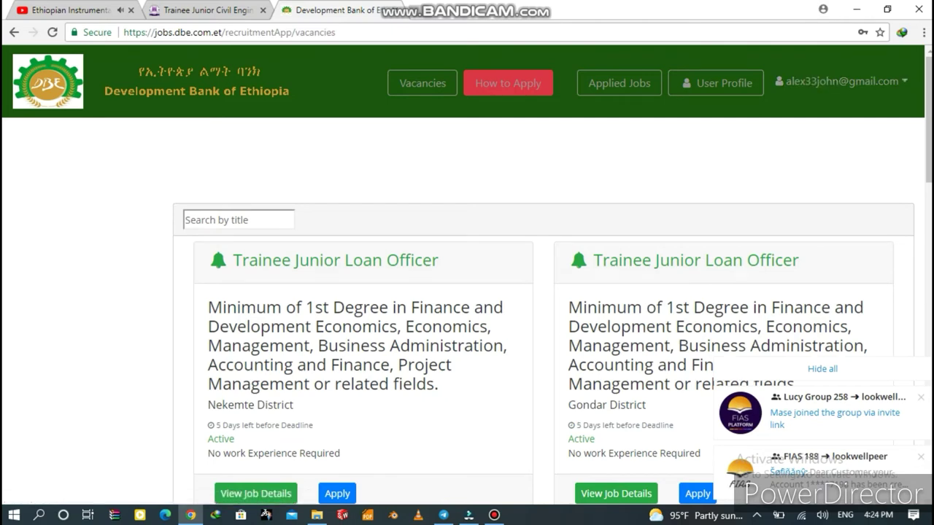
Scroll down through the Trainee Junior Loan Officer vacancy listings.
scroll(467, 274, "down", 2)
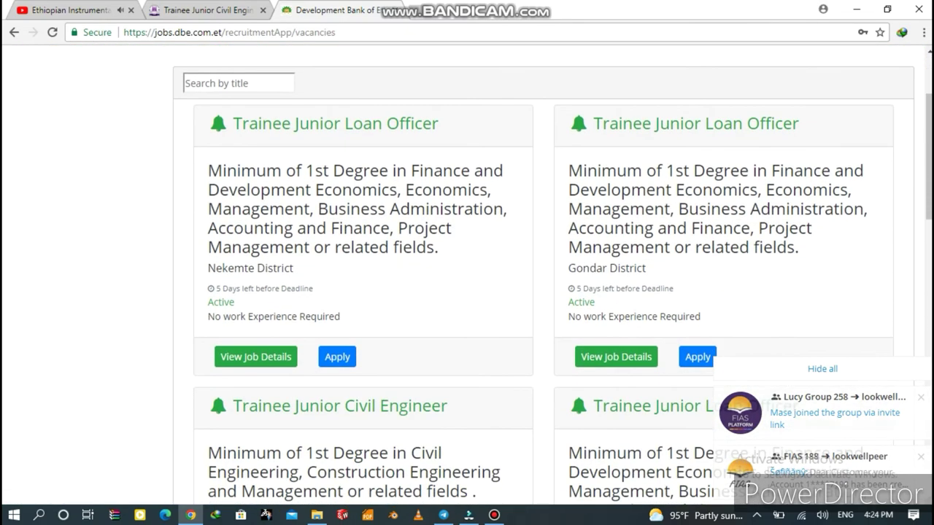
scroll(468, 274, "down", 5)
scroll(467, 275, "down", 5)
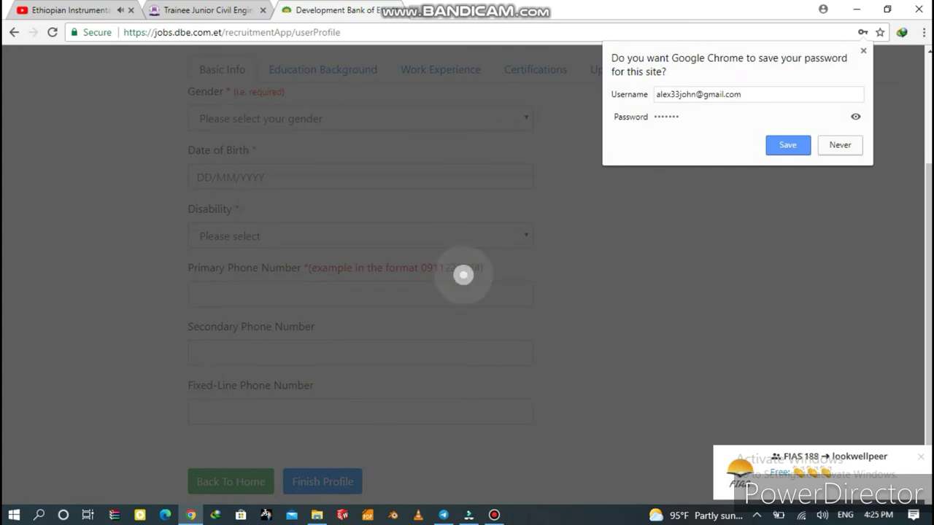
Decline the browser's password prompt, then set gender to Male and birth date to 01/01/1990.
left_click(840, 145)
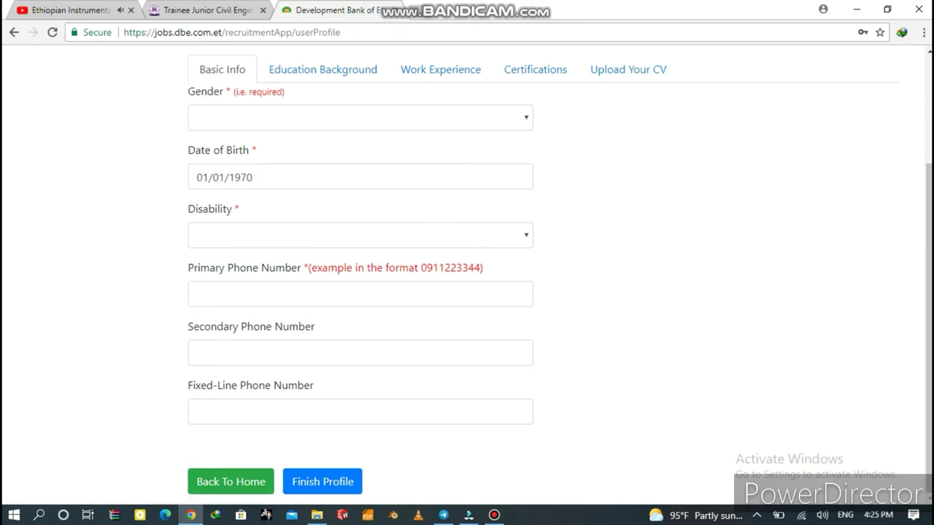
left_click(361, 118)
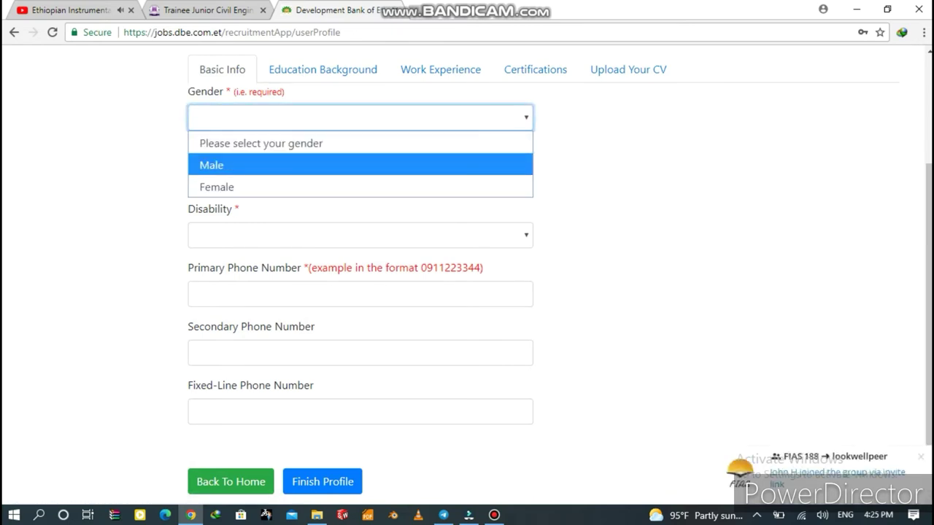
left_click(212, 163)
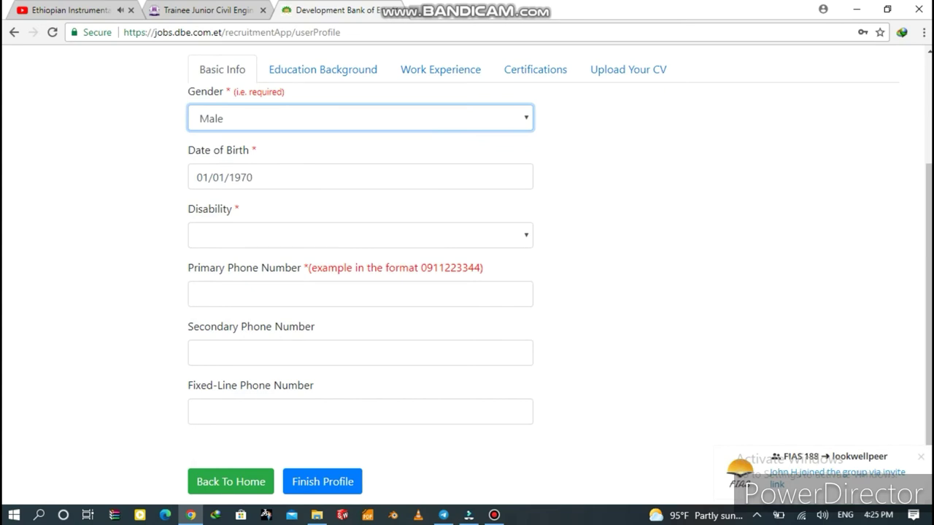
left_click(253, 176)
key("BackSpace")
key("BackSpace")
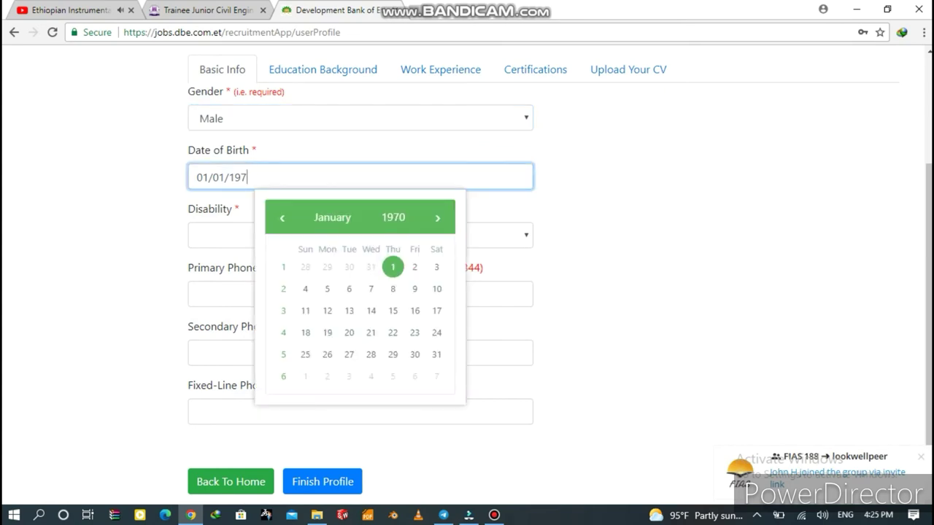
type("90")
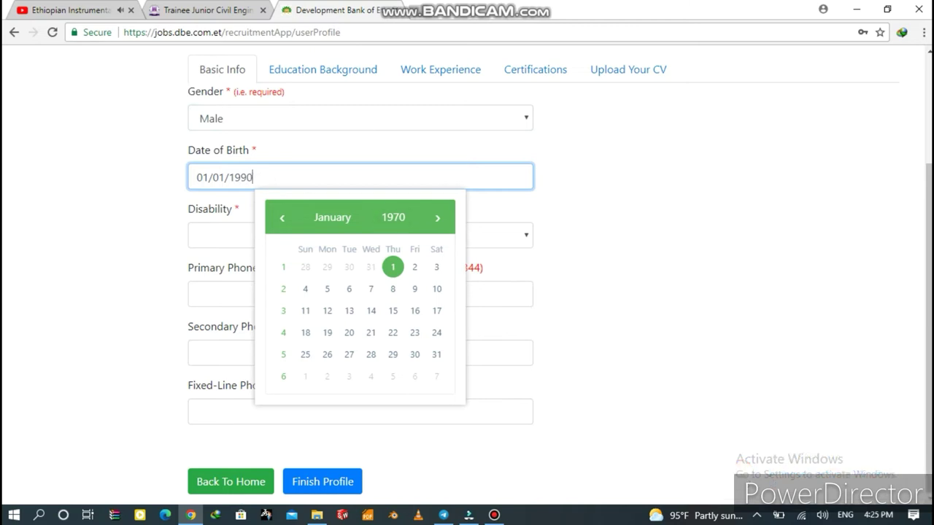
key("Escape")
Set Disability to No and enter the primary phone number.
left_click(361, 235)
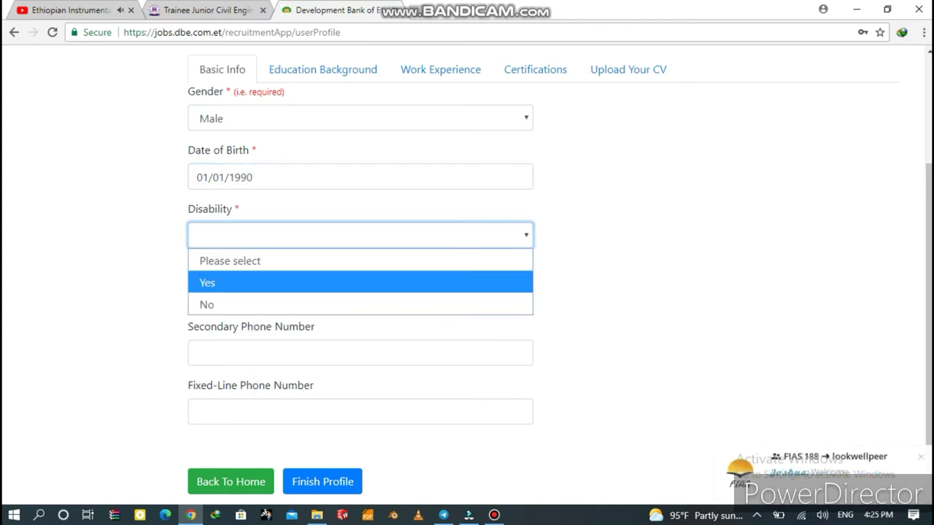
key("Down")
key("Return")
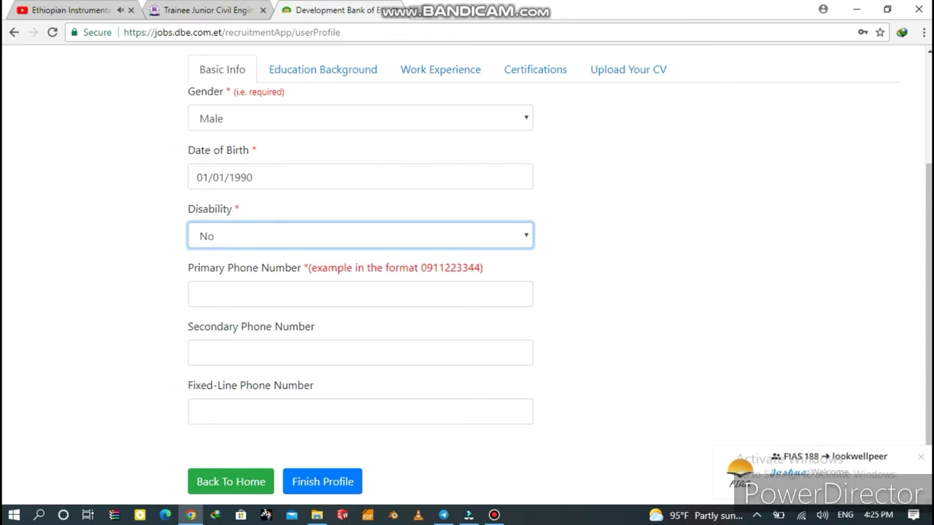
key("Tab")
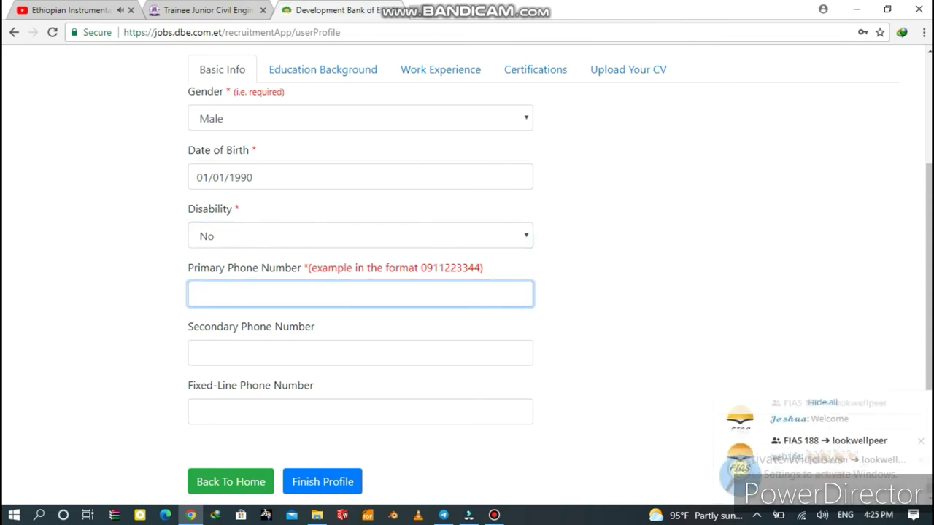
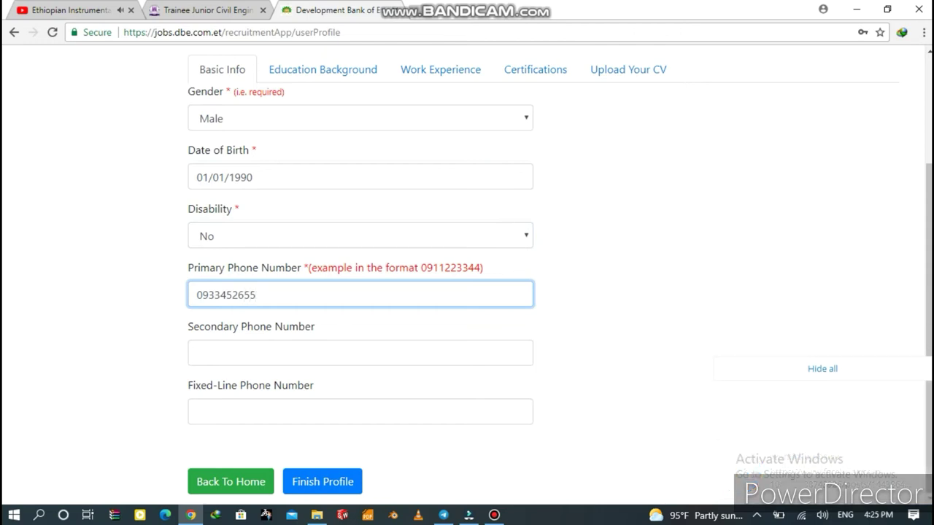
left_click(360, 353)
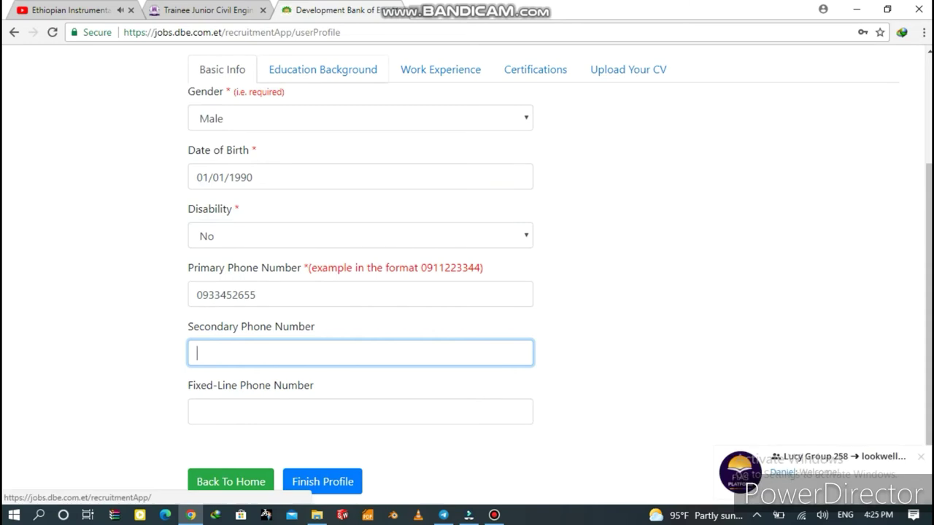
left_click(322, 69)
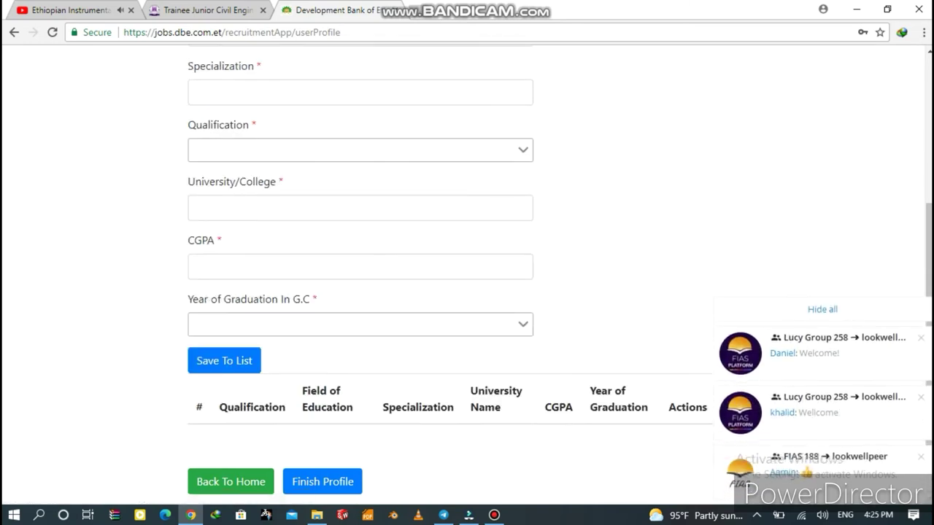
Enter 'Mechanical Engineering' as field of education and 'Manufacturing stream' as specialization.
scroll(467, 278, "up", 2)
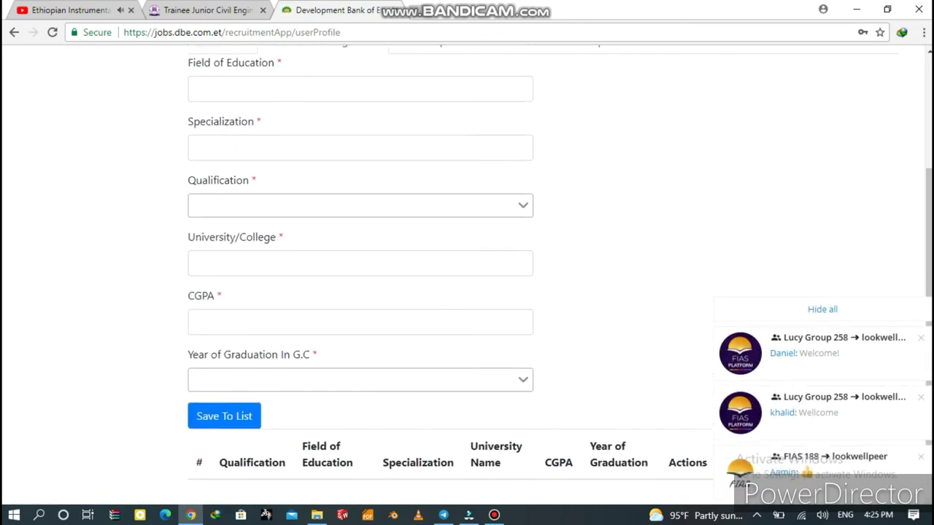
left_click(197, 115)
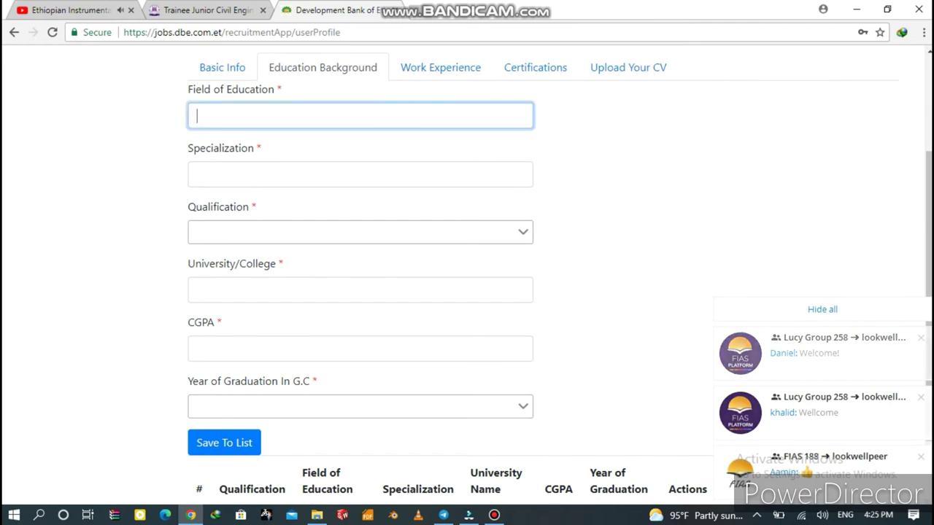
type("M")
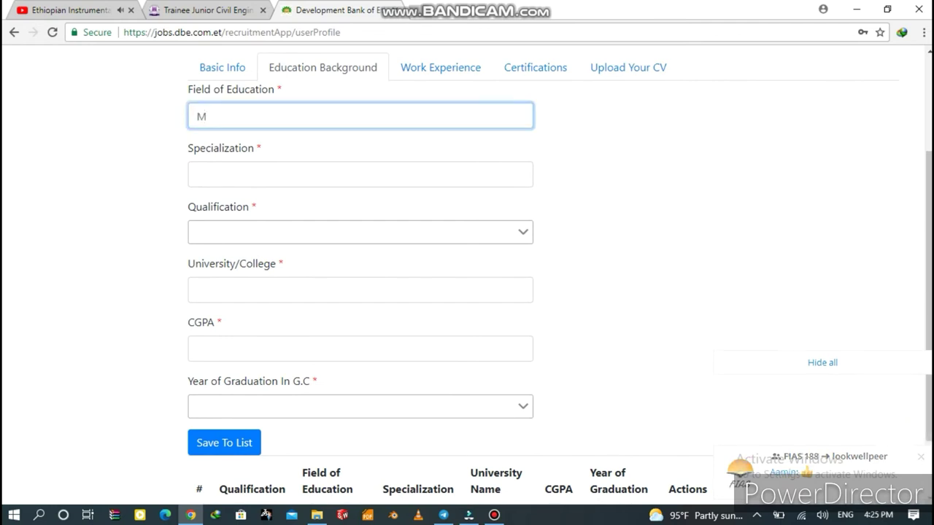
type("echan")
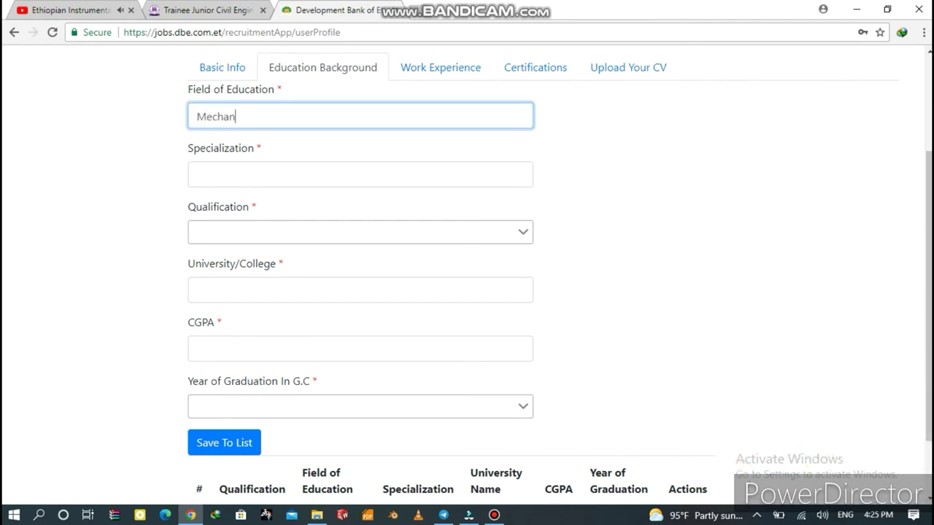
type("ical")
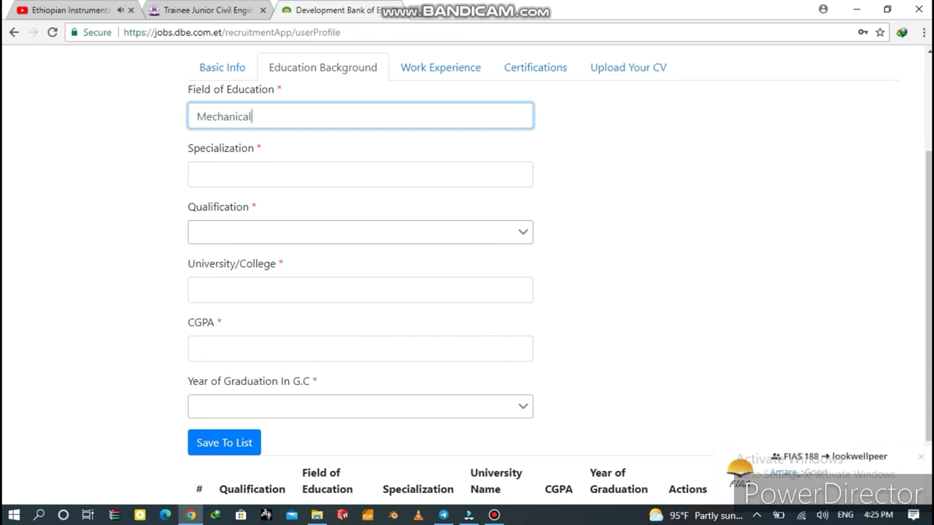
type(" Enginneering")
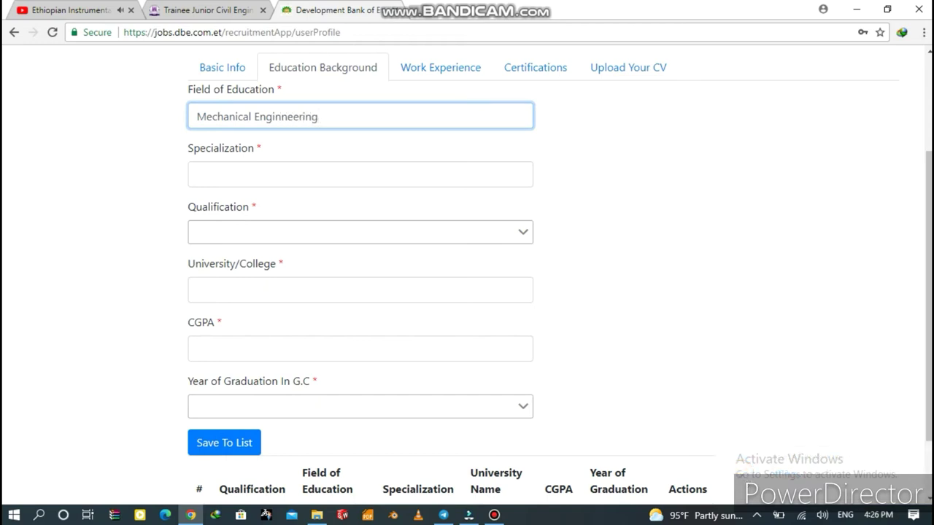
left_click(287, 117)
key("BackSpace")
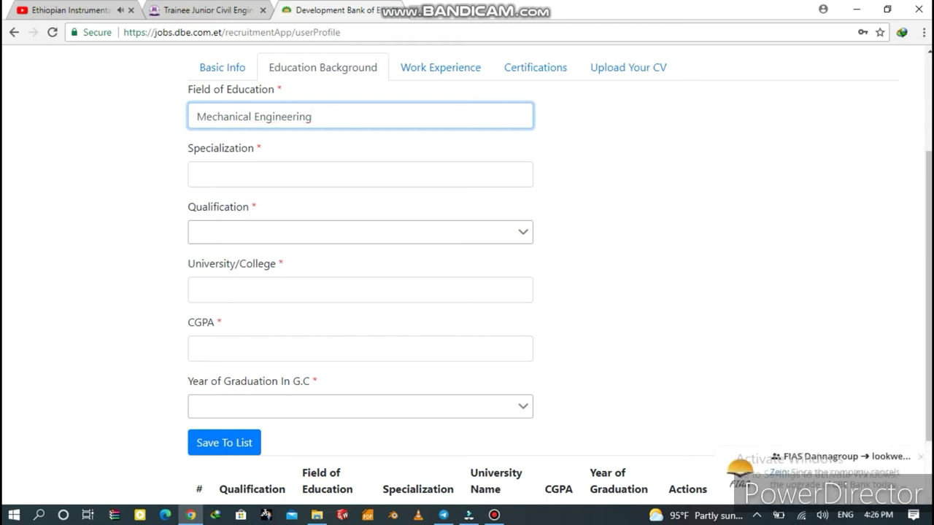
left_click(197, 175)
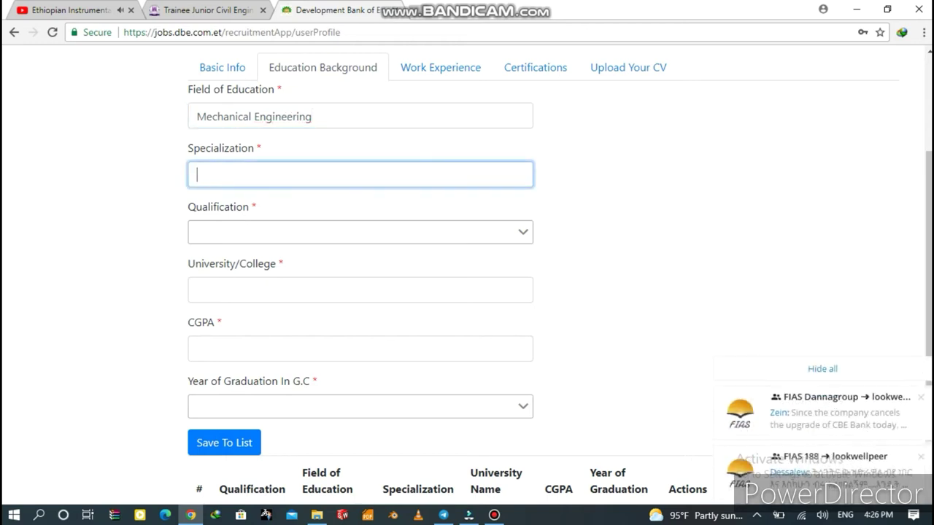
type("Manufactu")
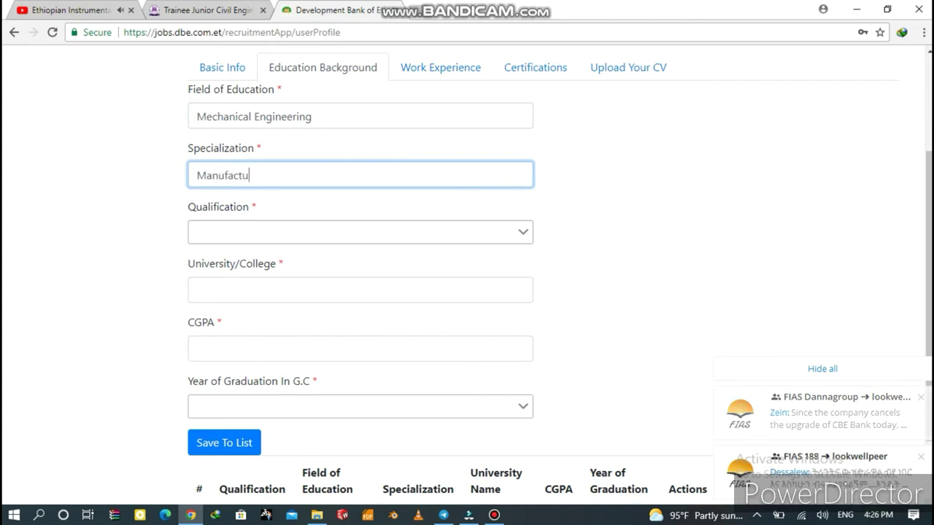
type("ring")
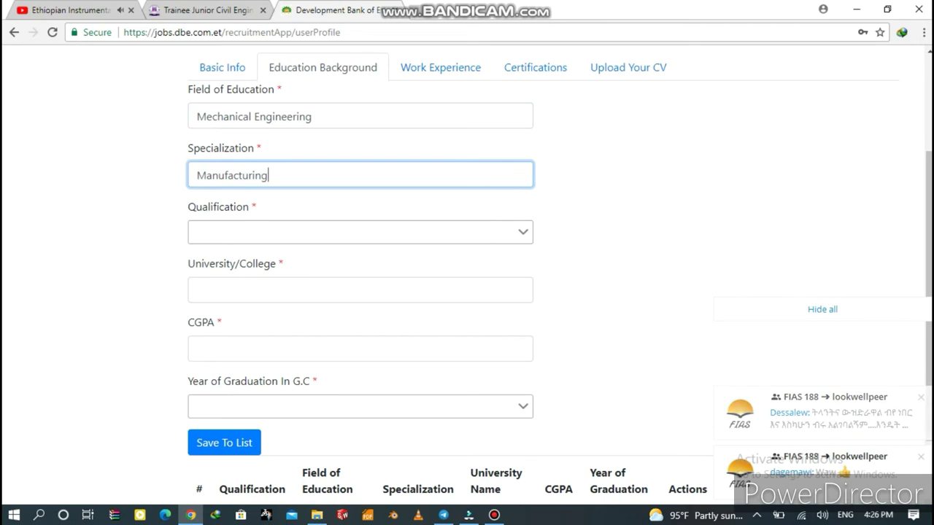
type(" stream")
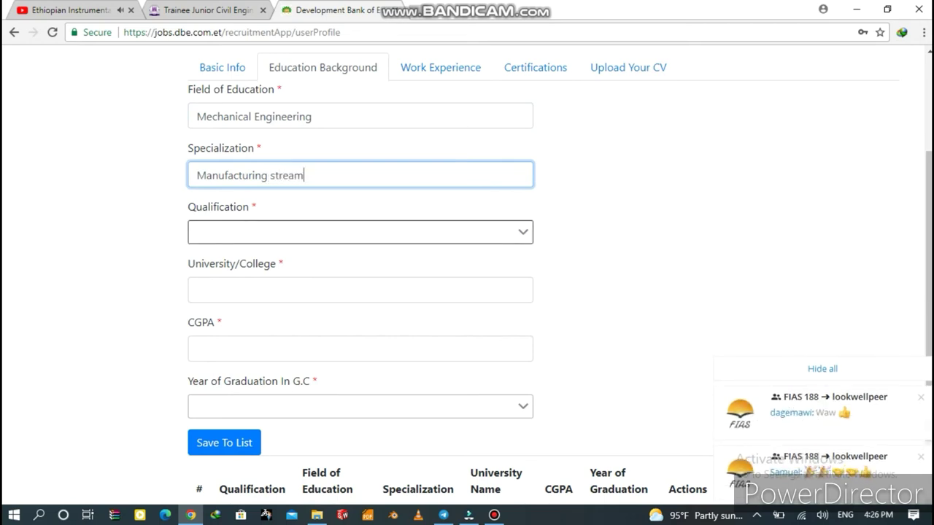
Choose BSC as the qualification and enter 'University of Gondar' as the institution.
key("Tab")
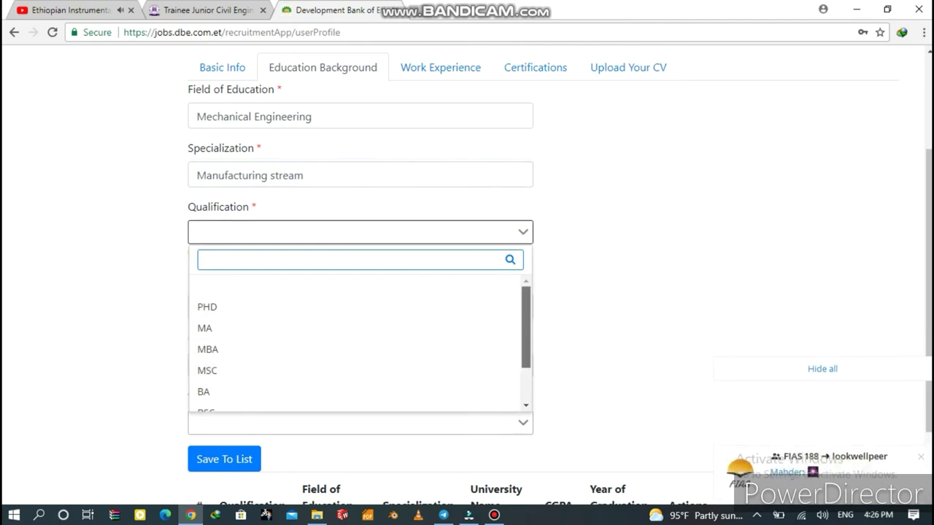
scroll(358, 343, "down", 2)
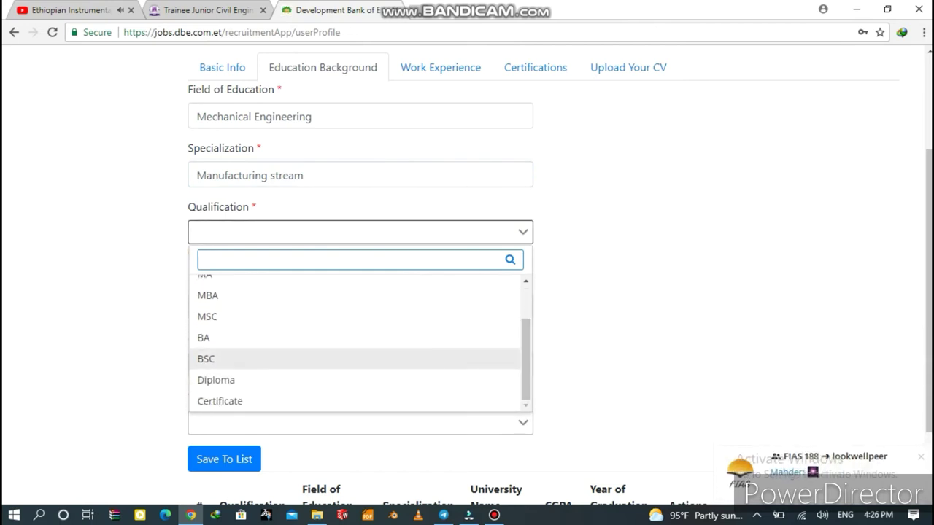
left_click(208, 358)
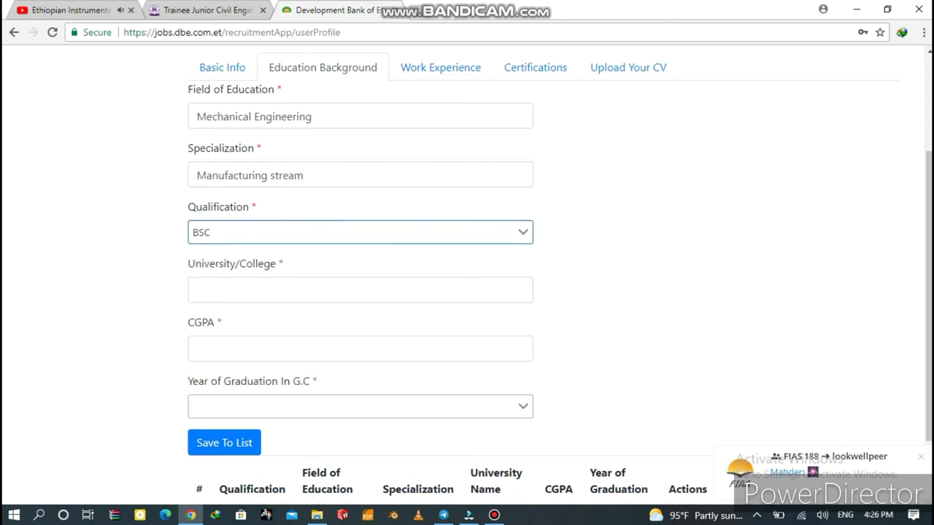
left_click(197, 290)
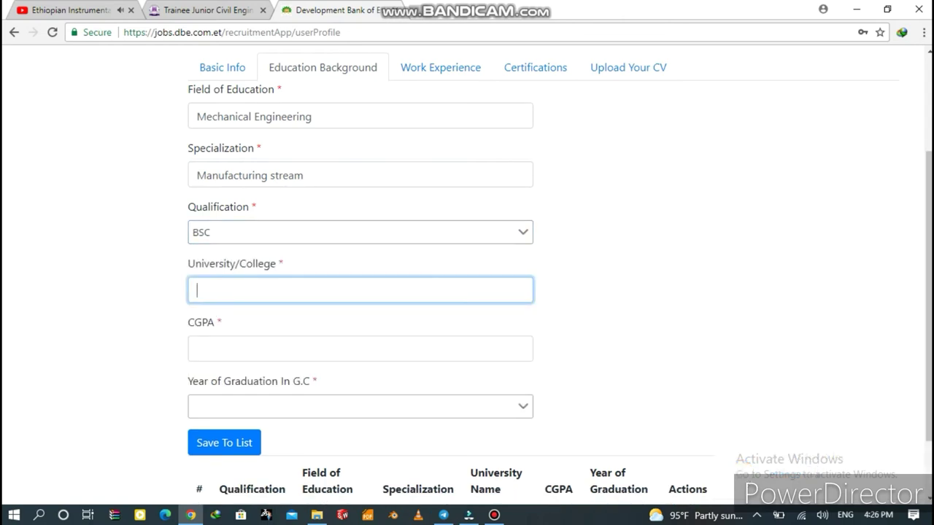
type("Unn")
key("BackSpace")
type("ives")
type("rsirt")
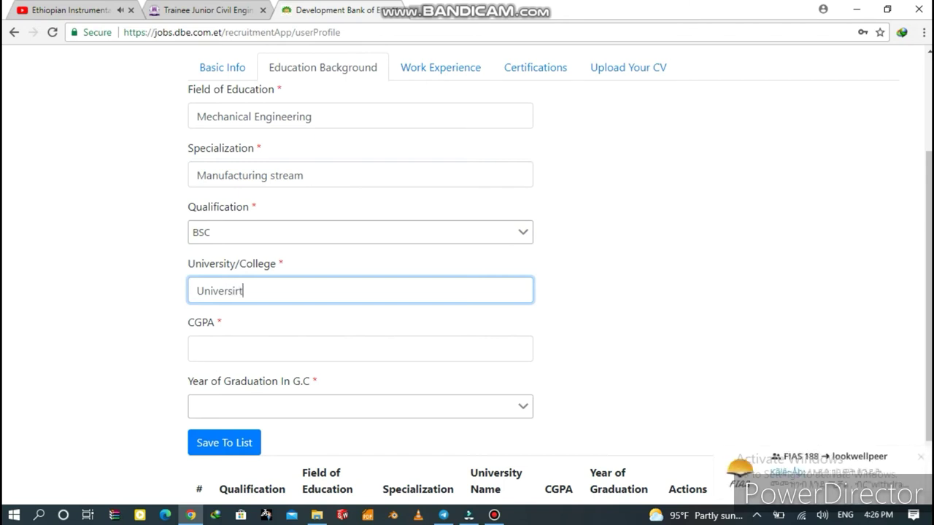
key("BackSpace")
key("BackSpace")
type("ty of G")
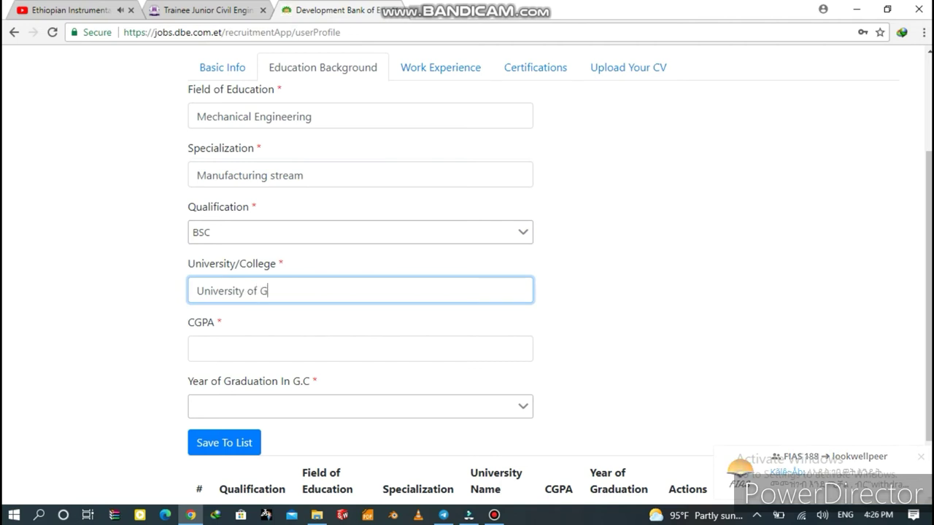
type("oo")
key("BackSpace")
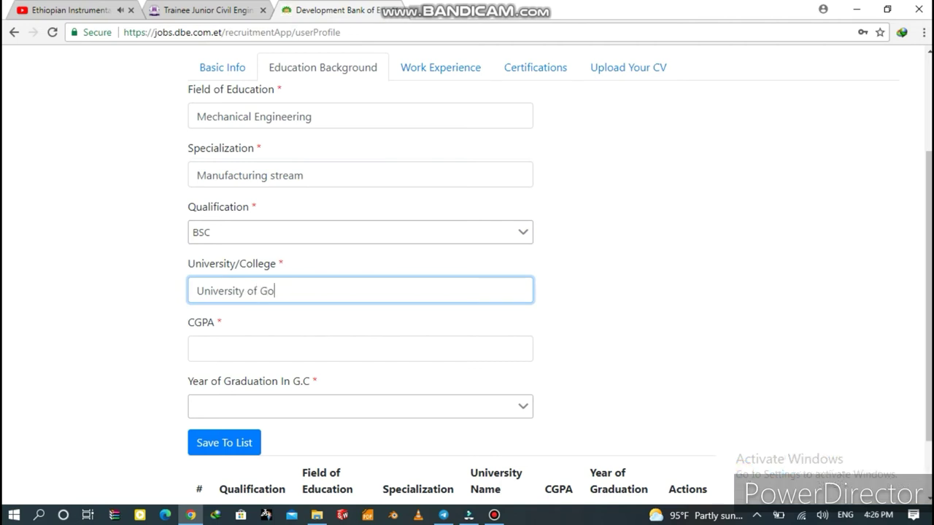
type("nndar")
left_click(278, 291)
key("BackSpace")
Enter CGPA 3.55, pick graduation year 2021, and save the education entry.
left_click(197, 349)
type("3")
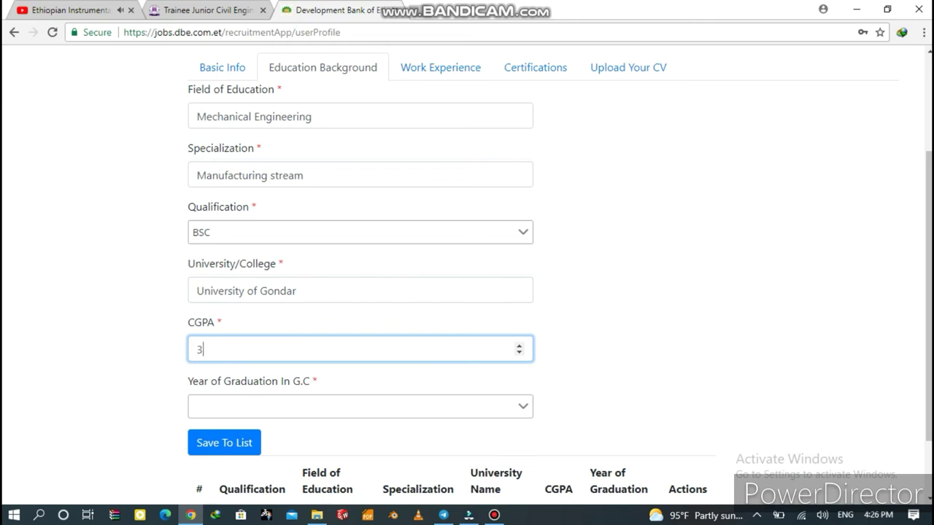
type(".55")
key("Tab")
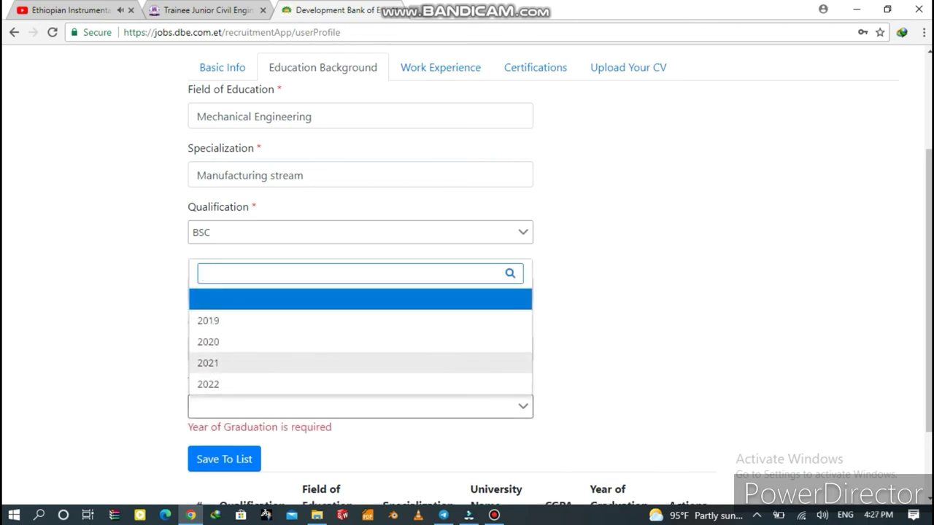
key("Down")
key("Down")
key("Down")
key("Return")
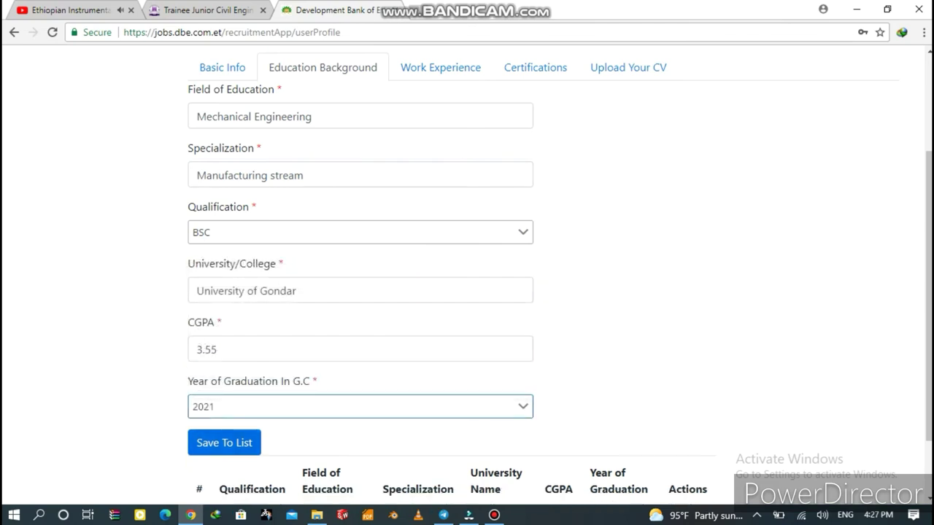
key("Tab")
key("Return")
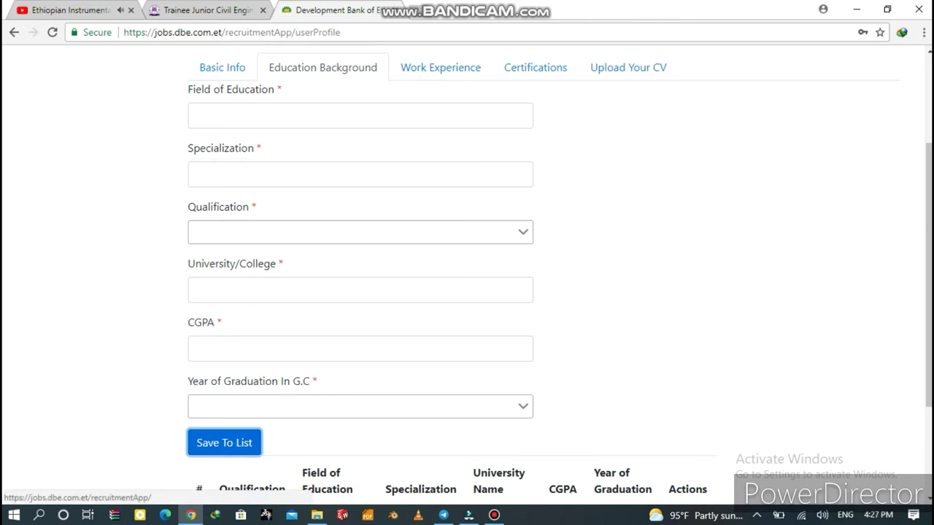
In Work Experience, enter organization 'AMIMTDE' and position 'Internship'.
left_click(440, 68)
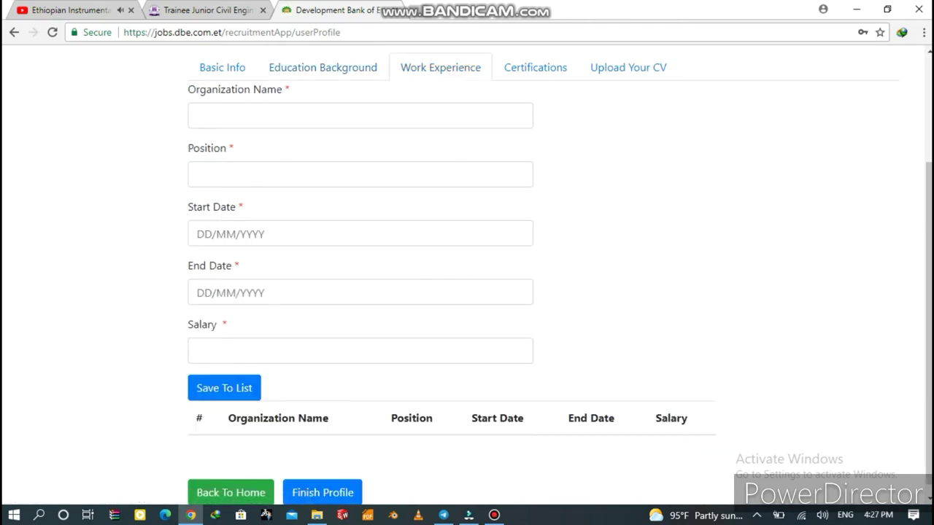
left_click(360, 115)
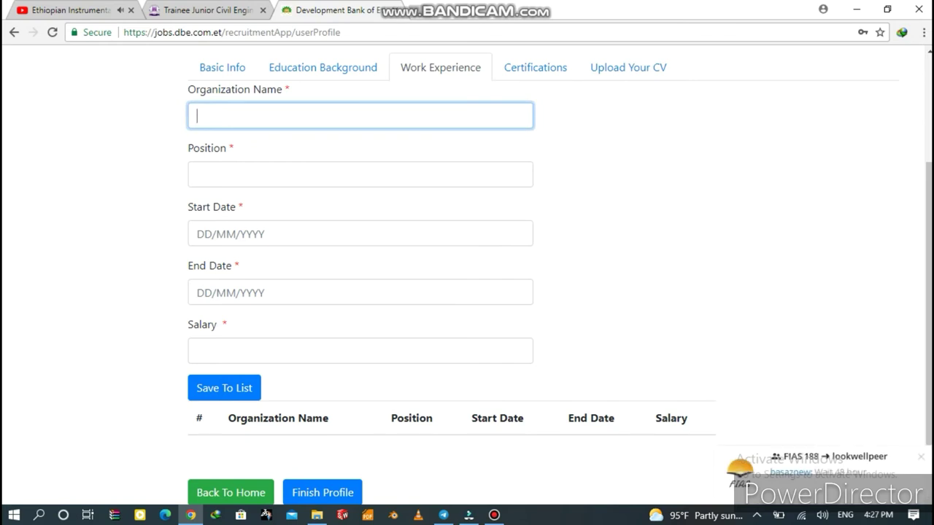
type("AMI")
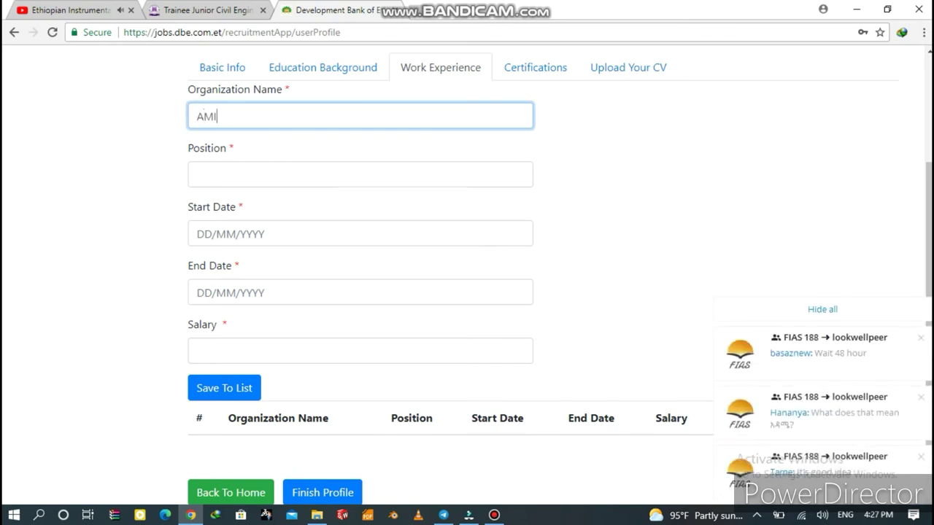
type("MTDE")
left_click(360, 175)
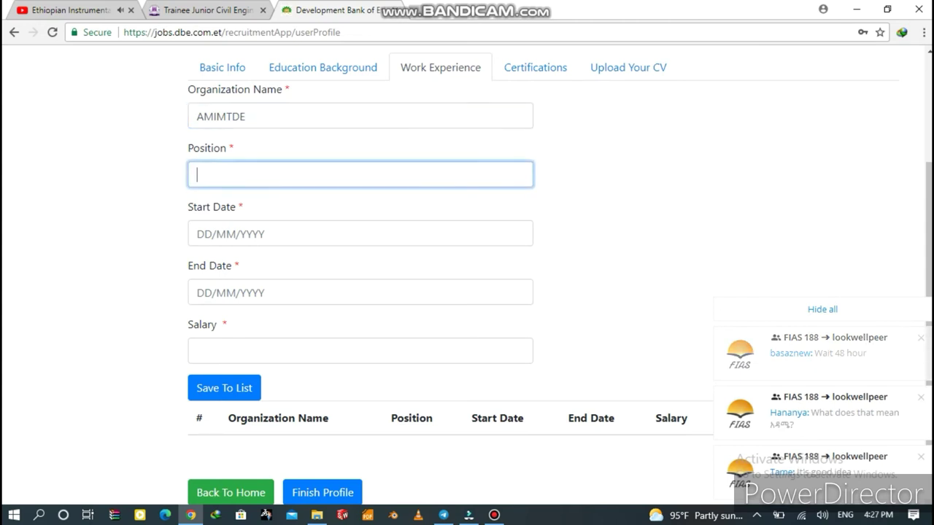
type("Int")
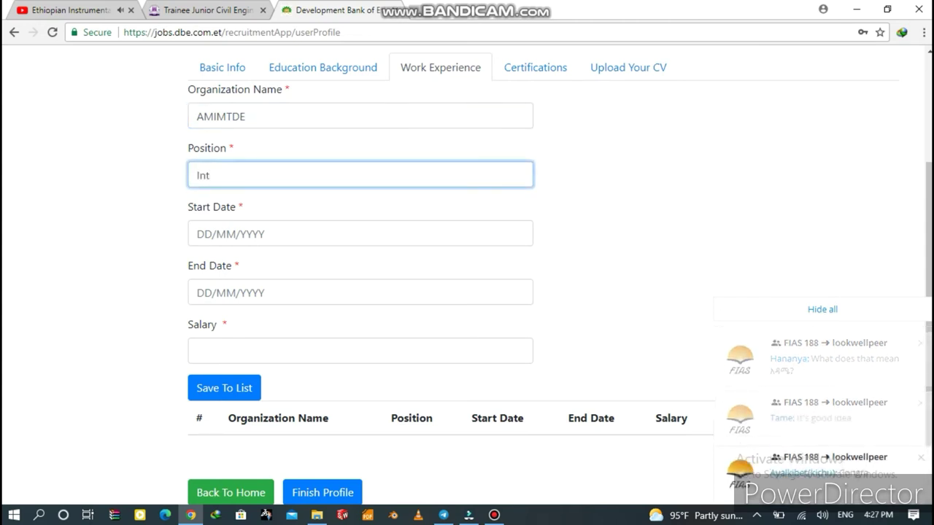
type("ernsh")
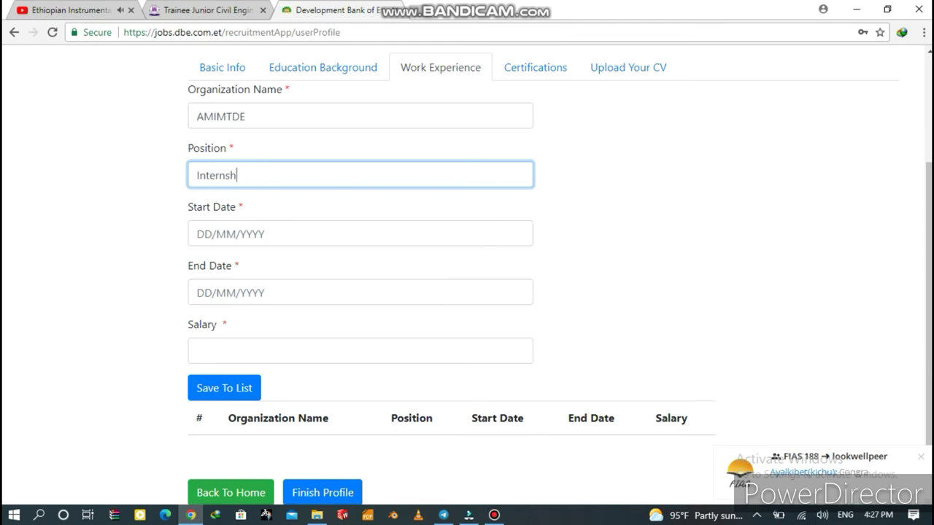
type("ip")
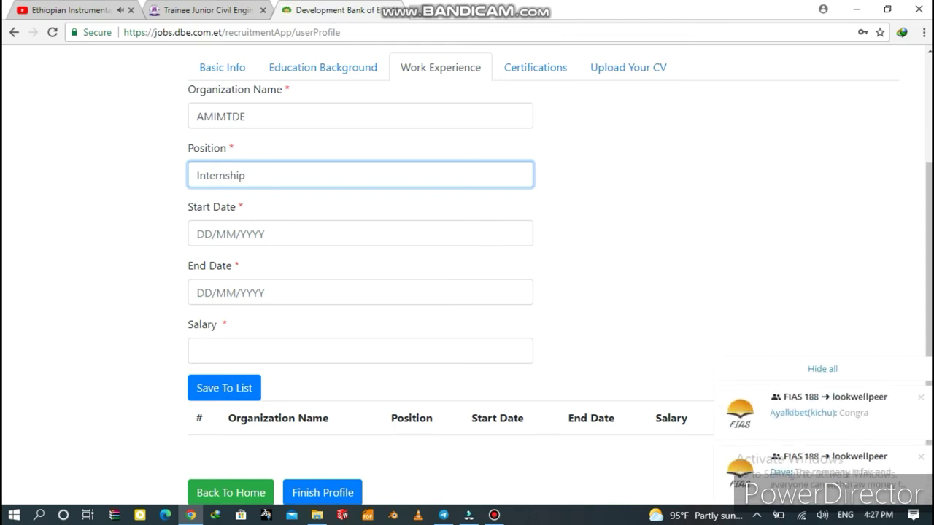
Set dates 12/02/2020 to 15/05/2020 and salary 0, then save the internship entry.
left_click(360, 233)
type("12")
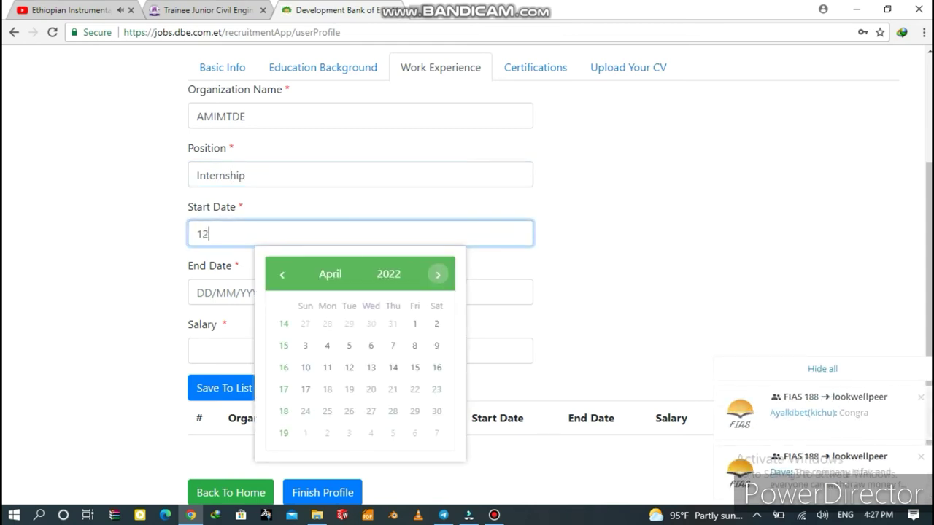
type("/3")
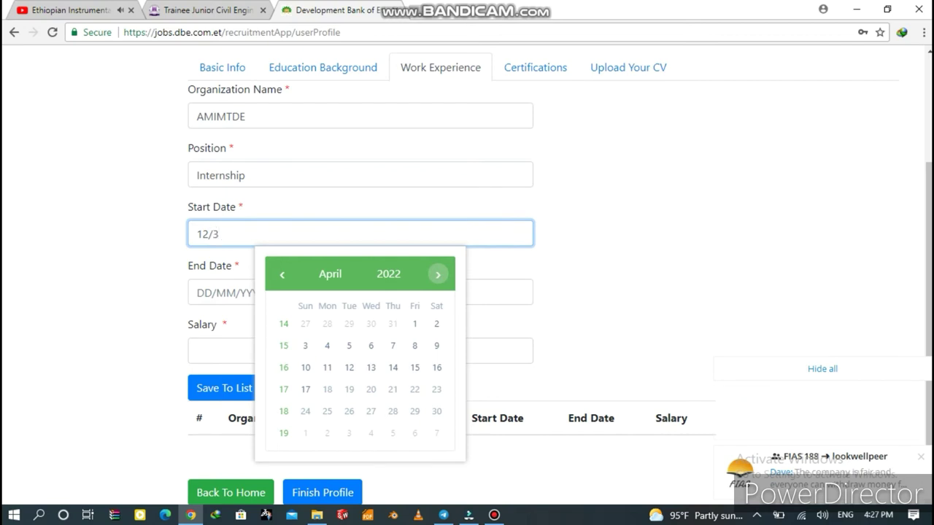
key("BackSpace")
type("0")
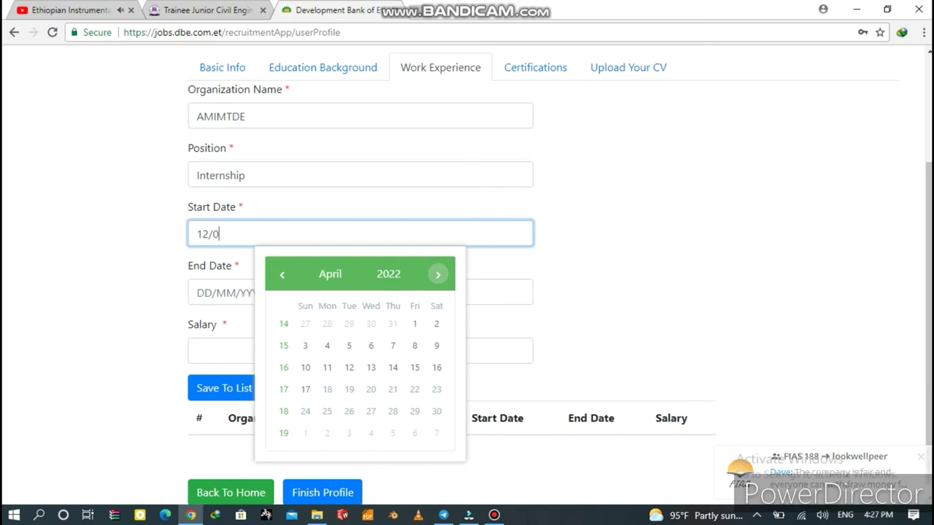
type("2/")
type("2")
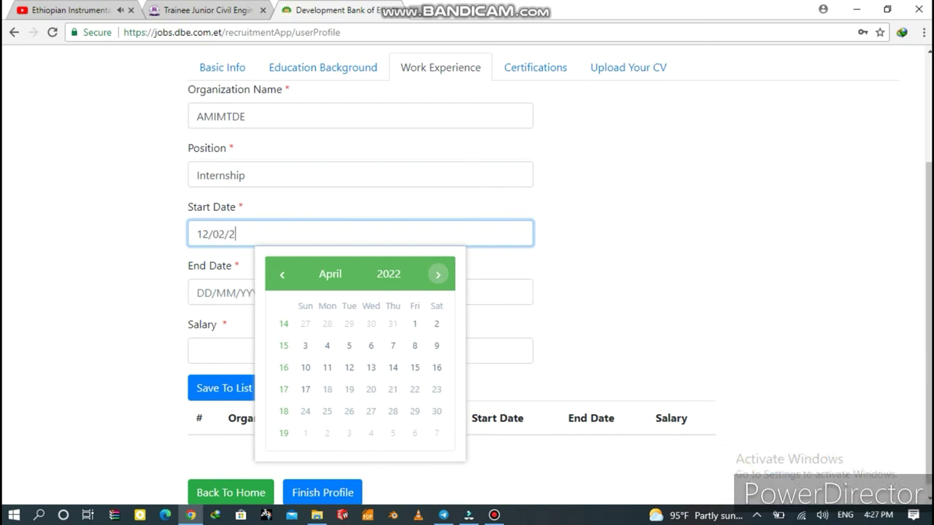
type("020")
left_click(361, 292)
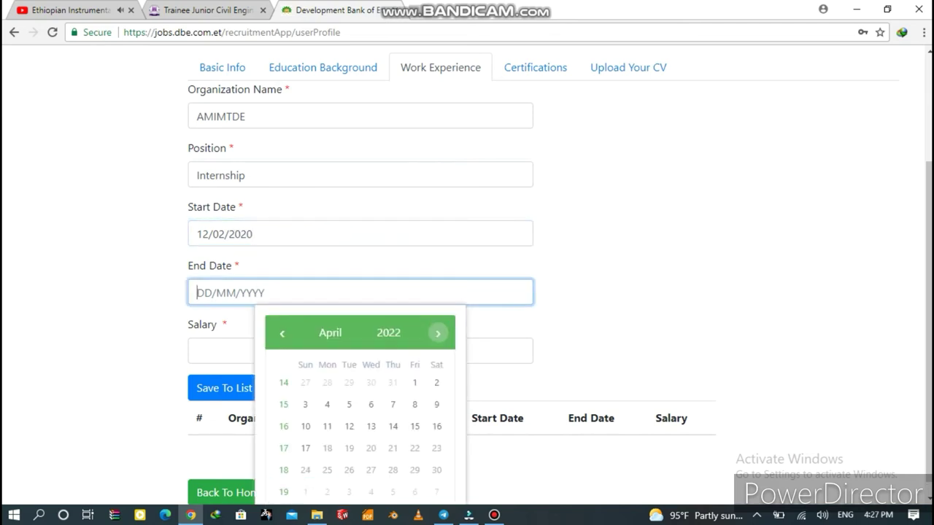
type("15/05")
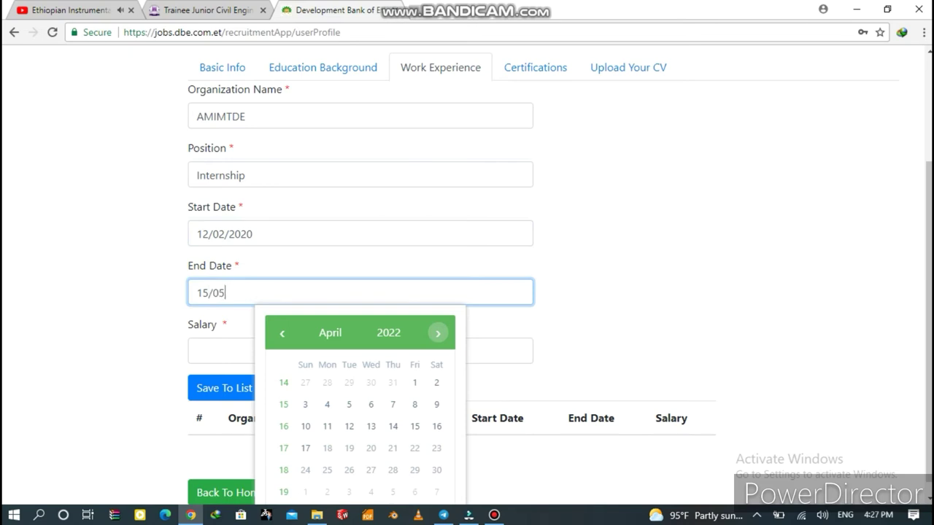
type("/2020")
left_click(197, 351)
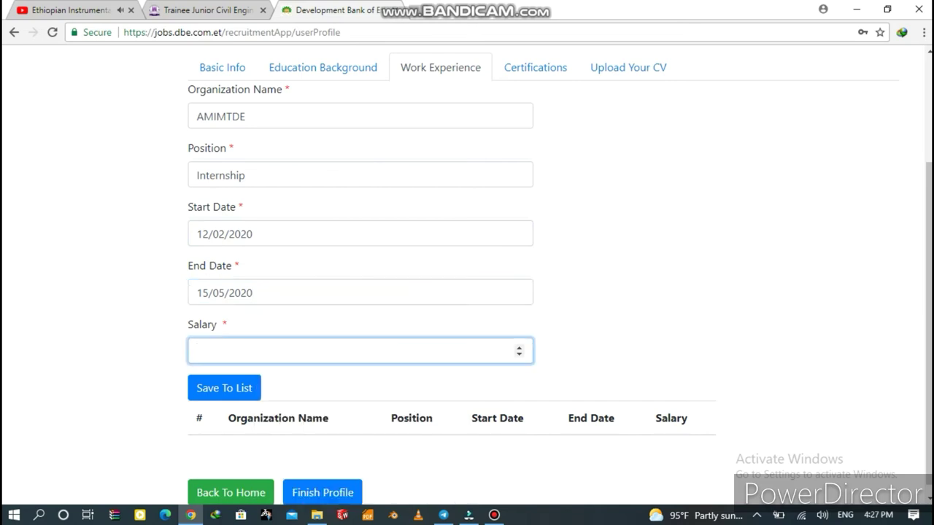
type("0")
left_click(224, 388)
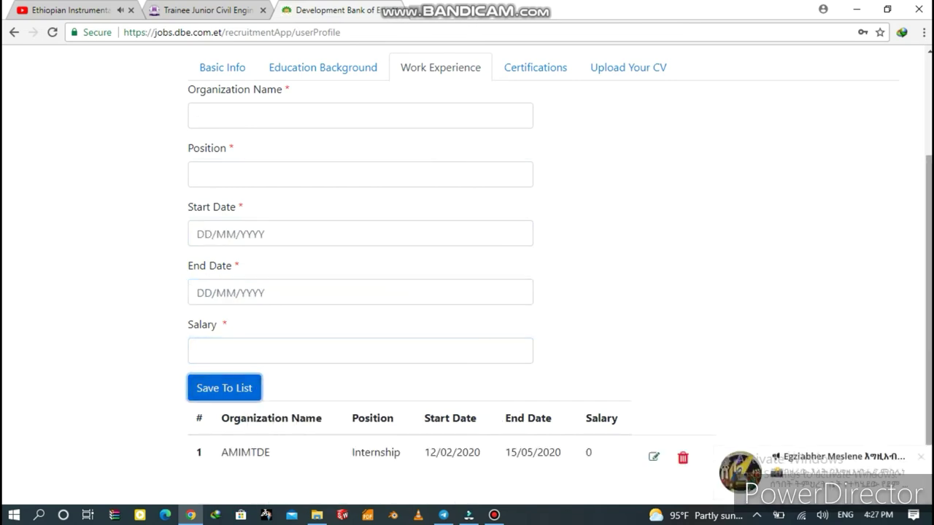
scroll(467, 277, "down", 1)
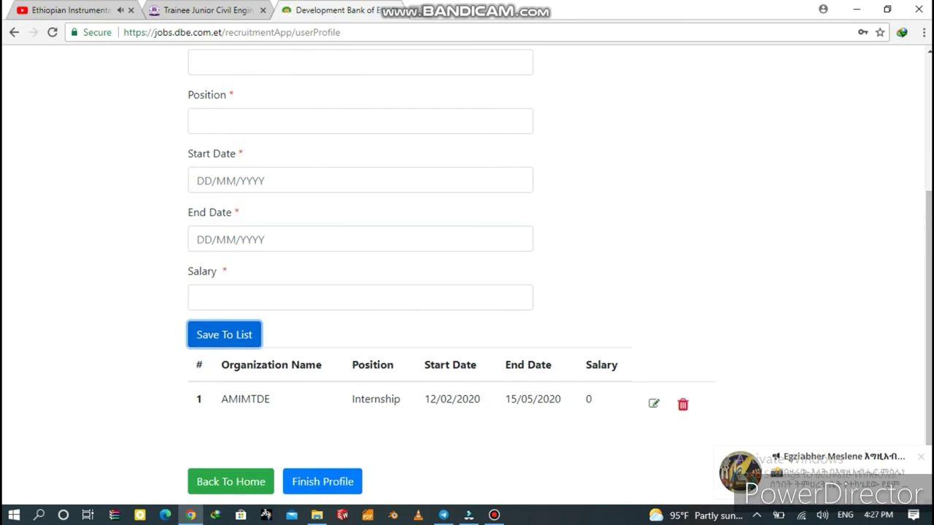
scroll(467, 277, "up", 1)
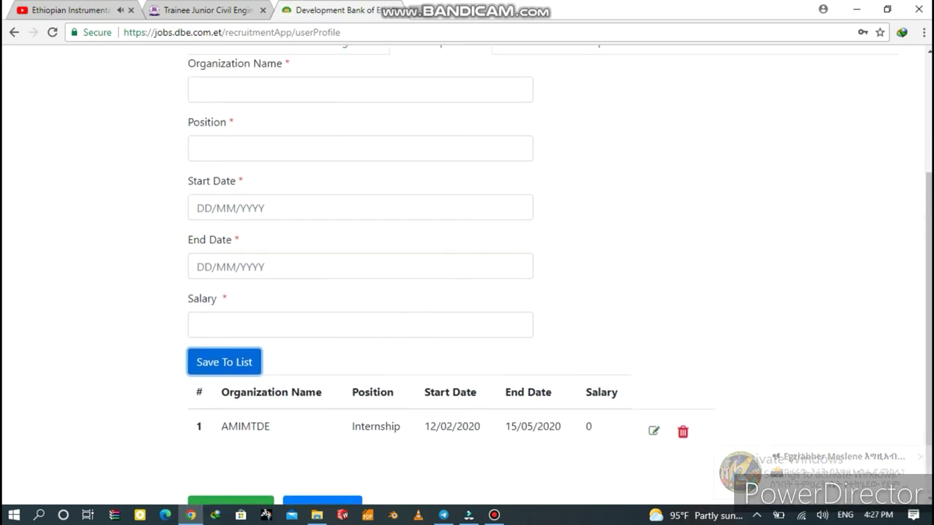
scroll(467, 278, "up", 2)
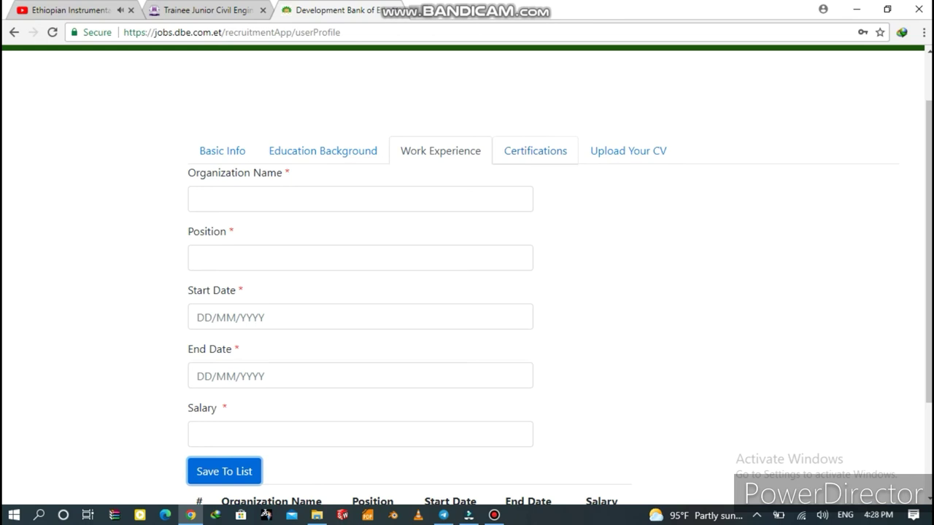
Save a 'University Degree' certification from University of Gondar, awarded 29/08/2021.
left_click(535, 151)
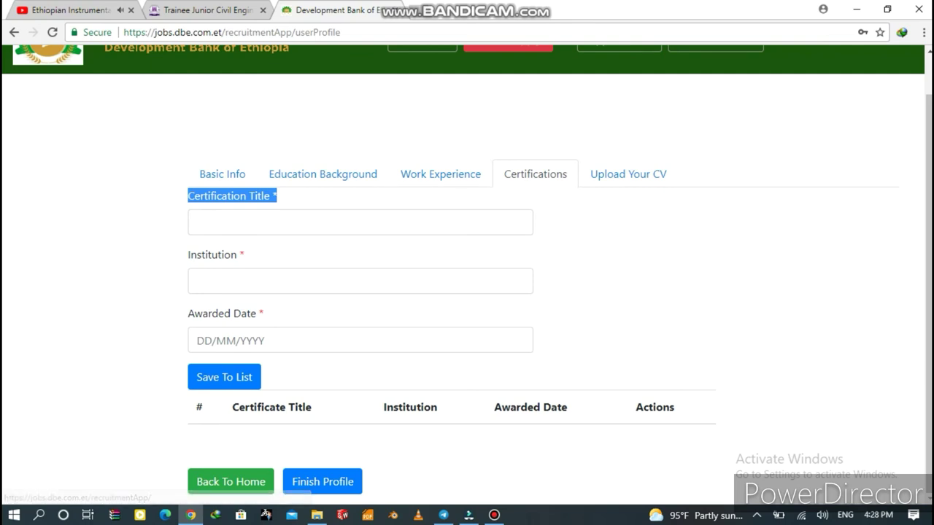
left_click(357, 222)
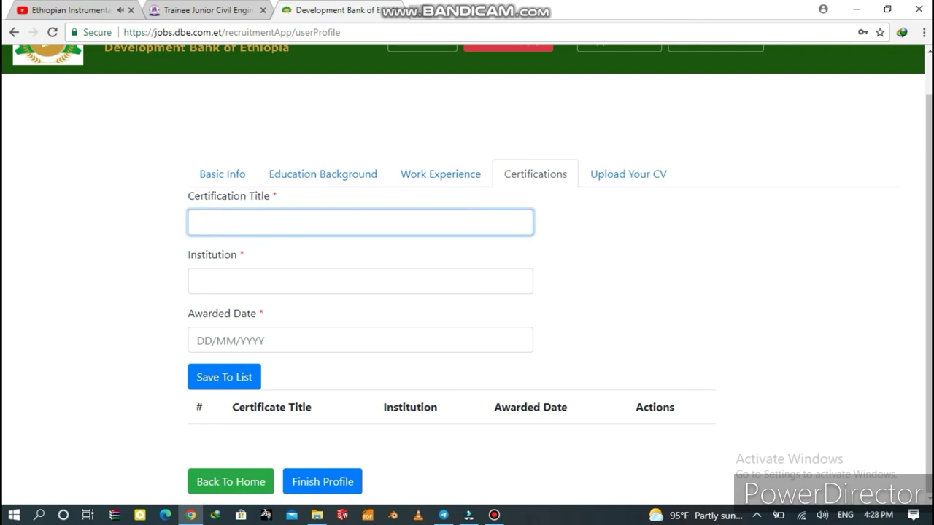
type("University Degree")
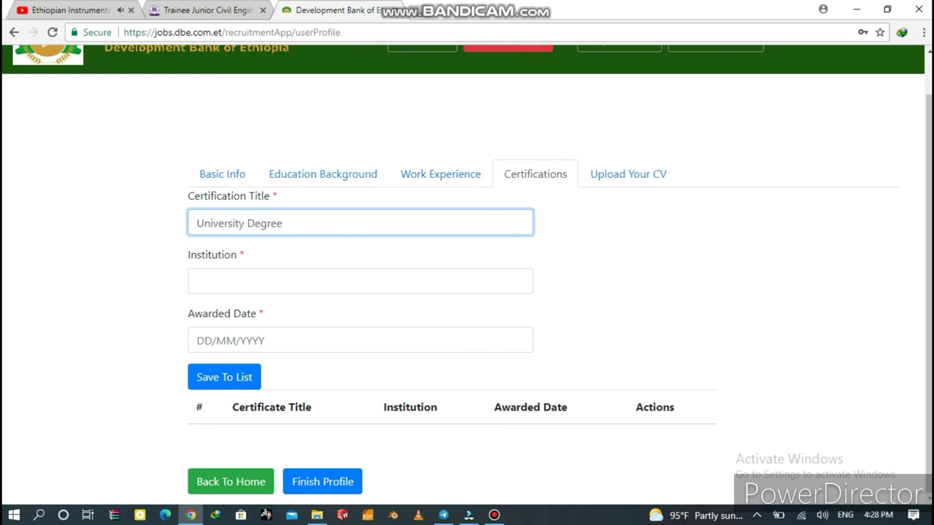
left_click(359, 281)
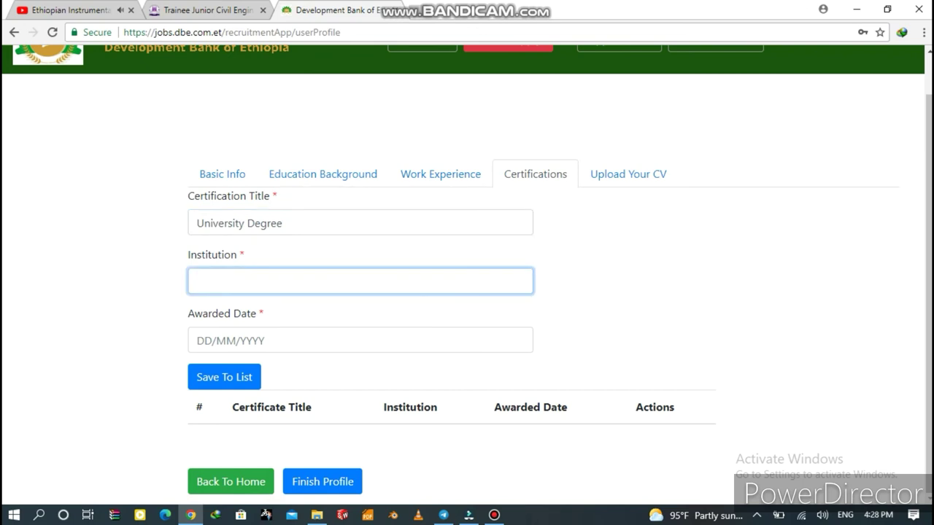
type("University of Gonda")
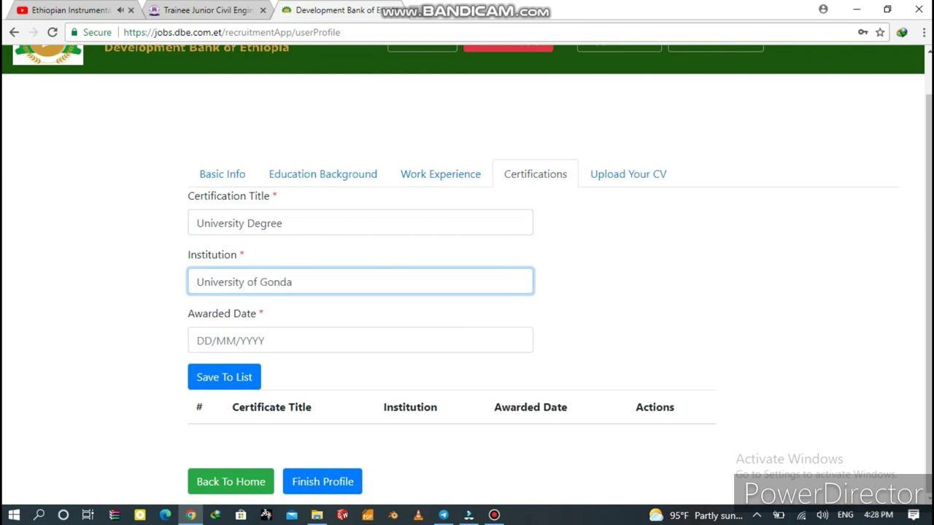
type("r")
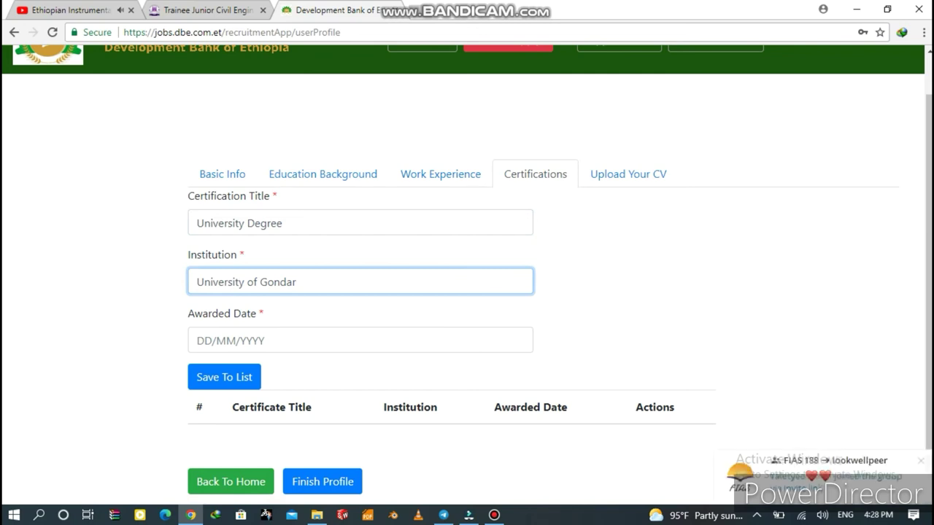
left_click(197, 340)
type("2")
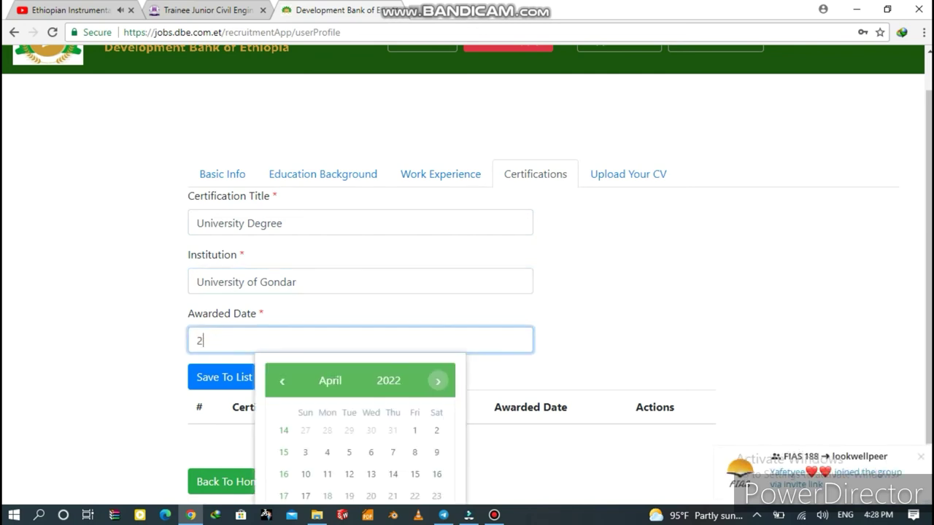
type("9/08")
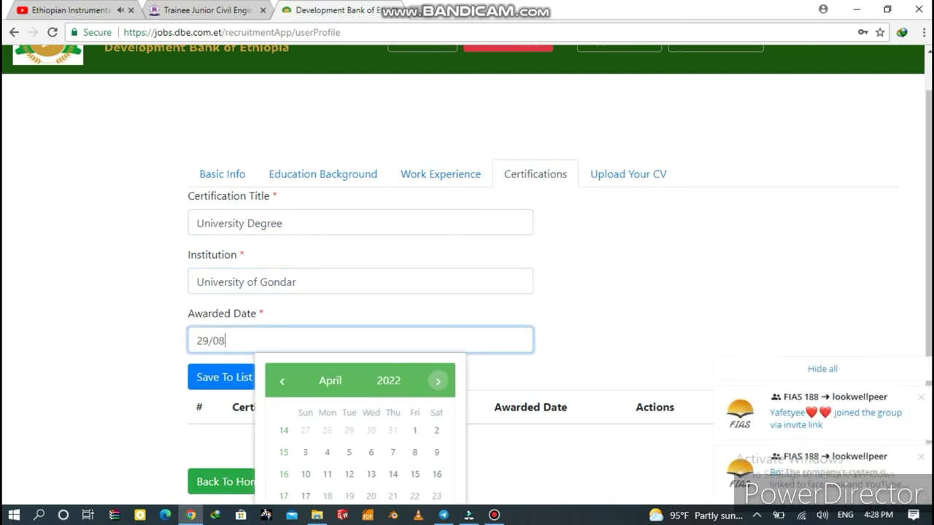
type("/2021")
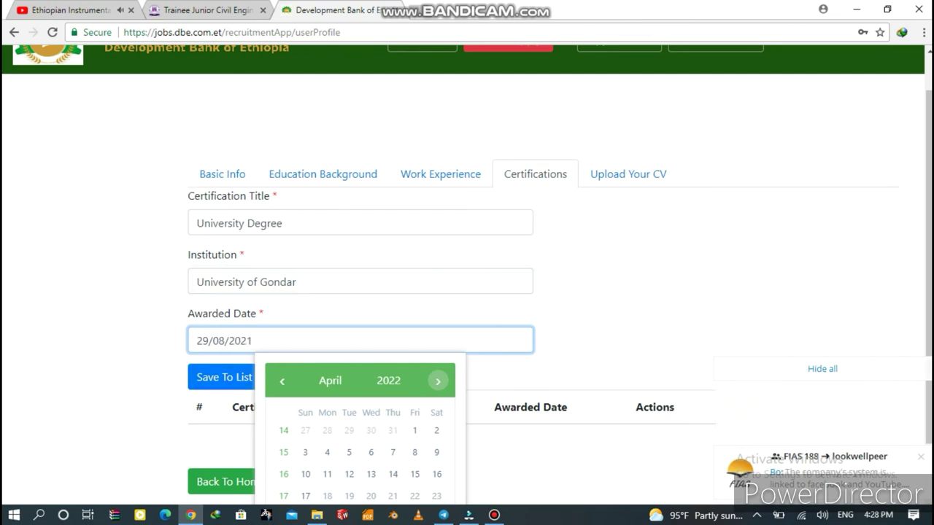
key("Escape")
key("Tab")
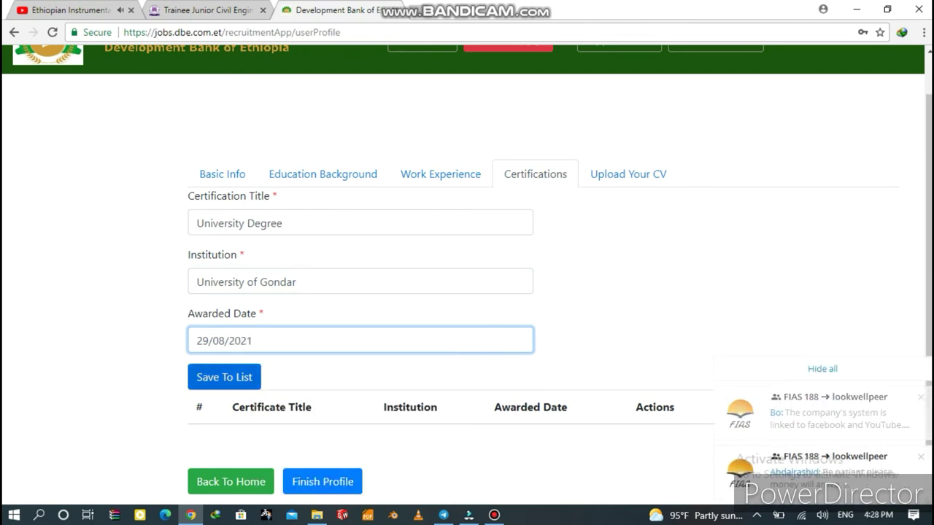
key("Return")
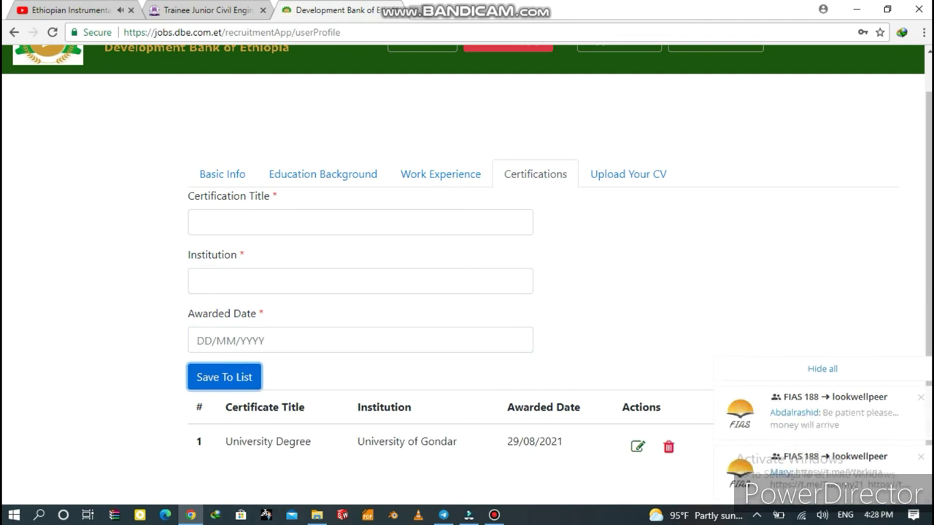
key("Return")
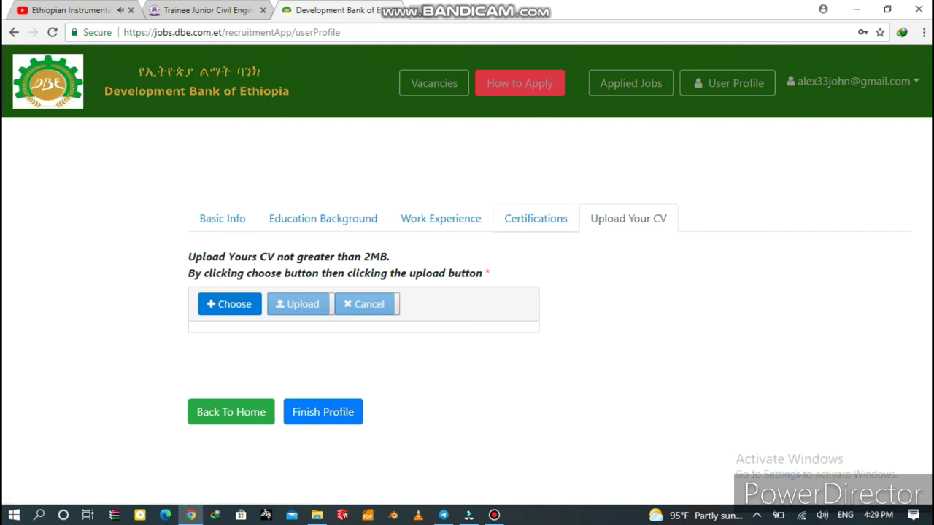
Bring up the Open file dialog from the CV section's Choose button.
key("Tab")
key("Tab")
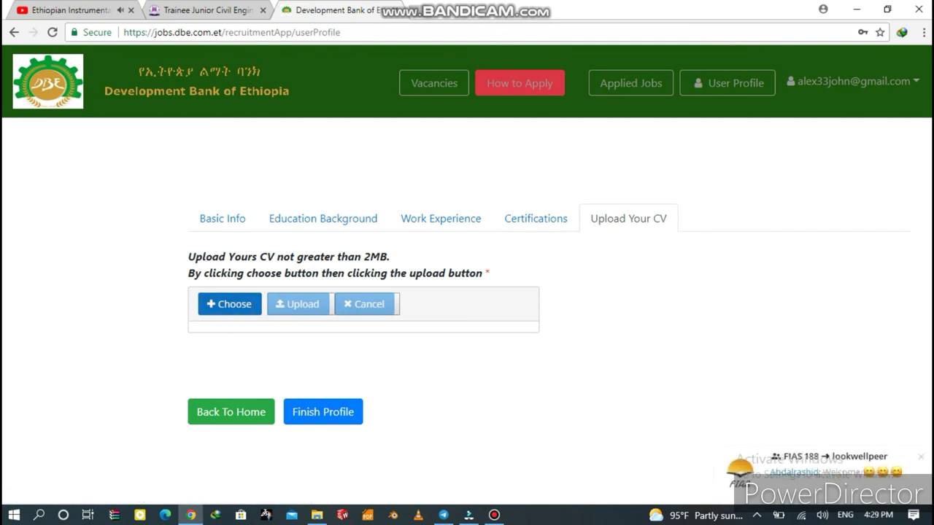
key("Return")
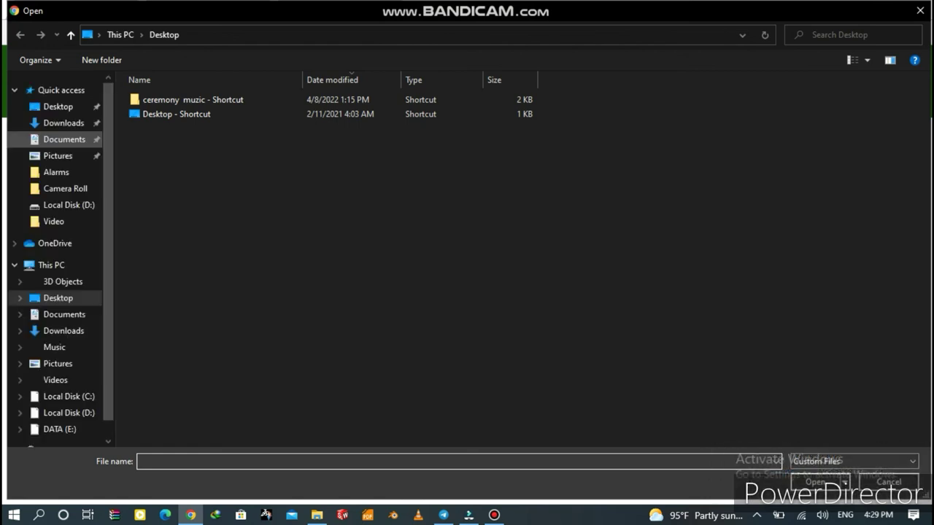
Select 309.pdf from Downloads > Documents as the CV and start its upload.
left_click(65, 139)
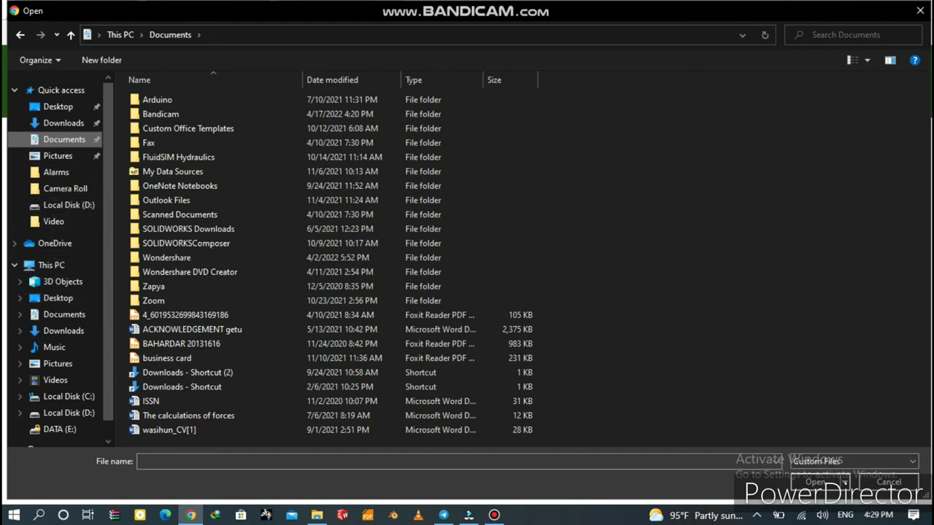
left_click(56, 173)
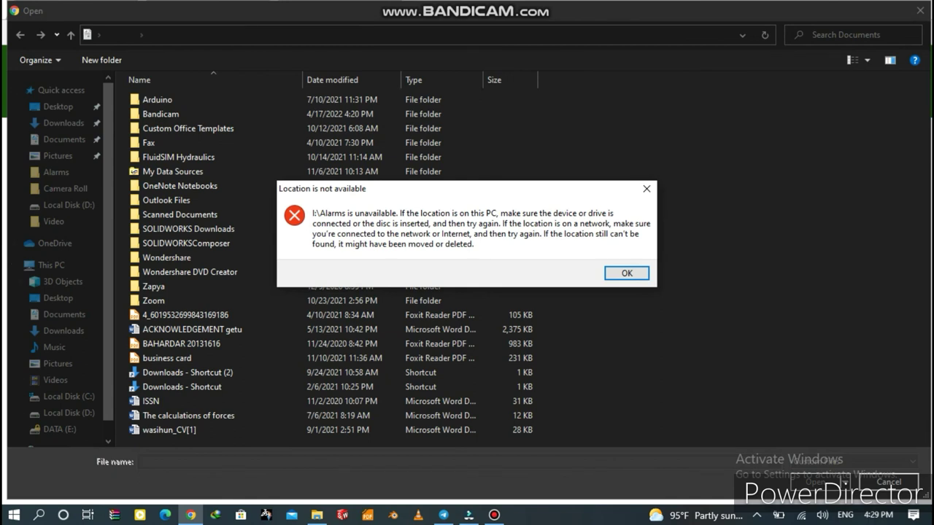
left_click(647, 188)
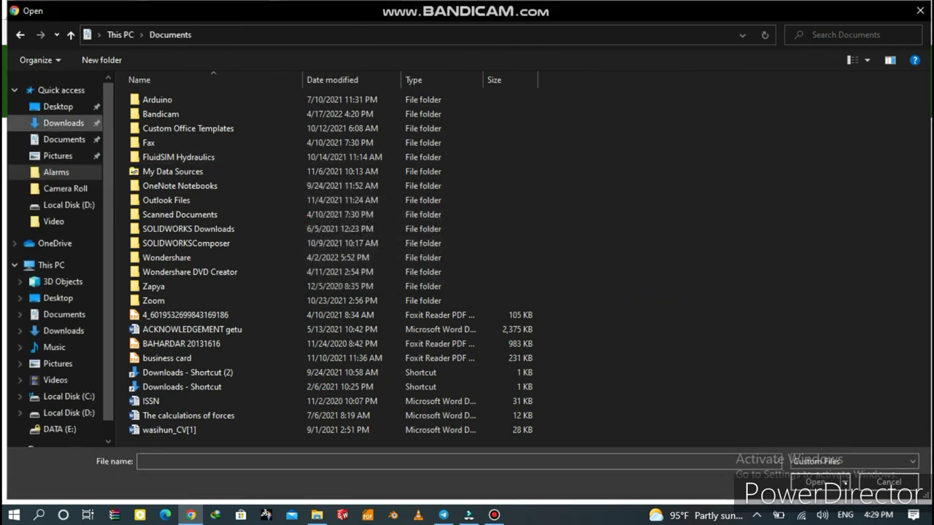
left_click(63, 123)
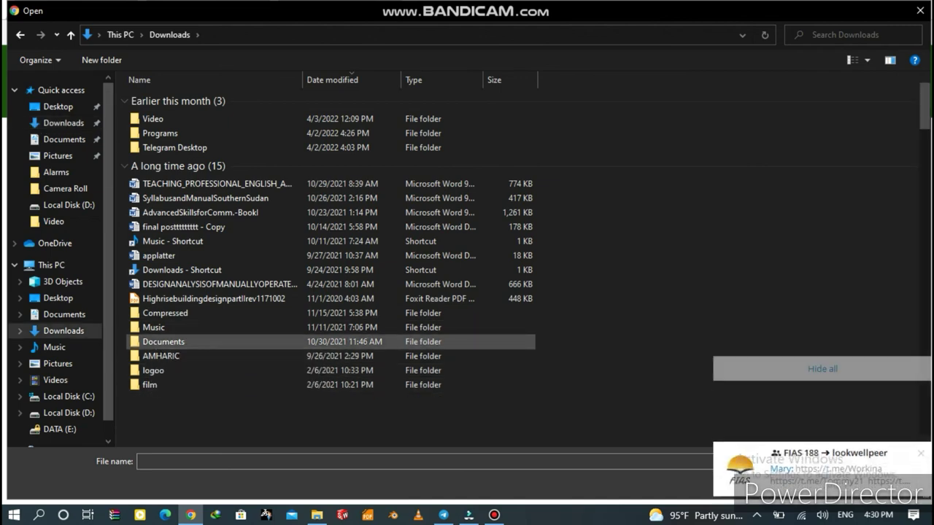
double_click(163, 341)
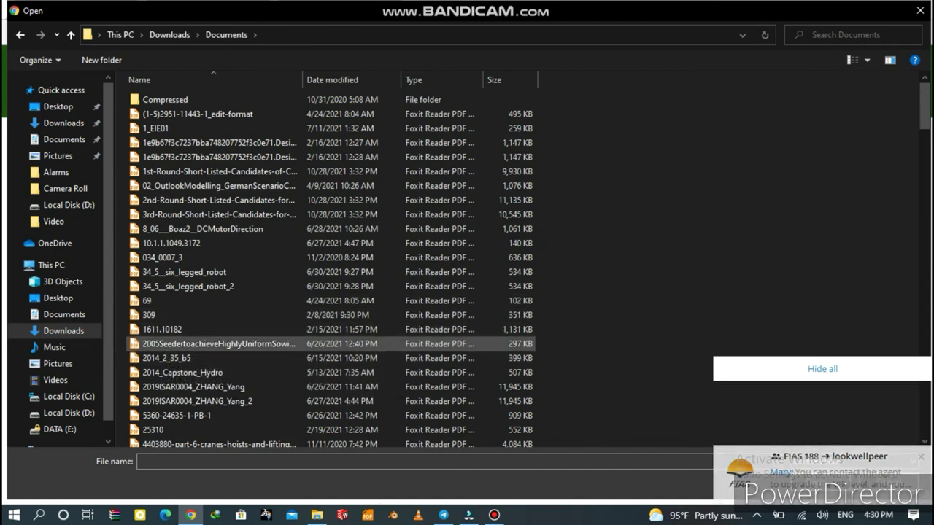
left_click(149, 314)
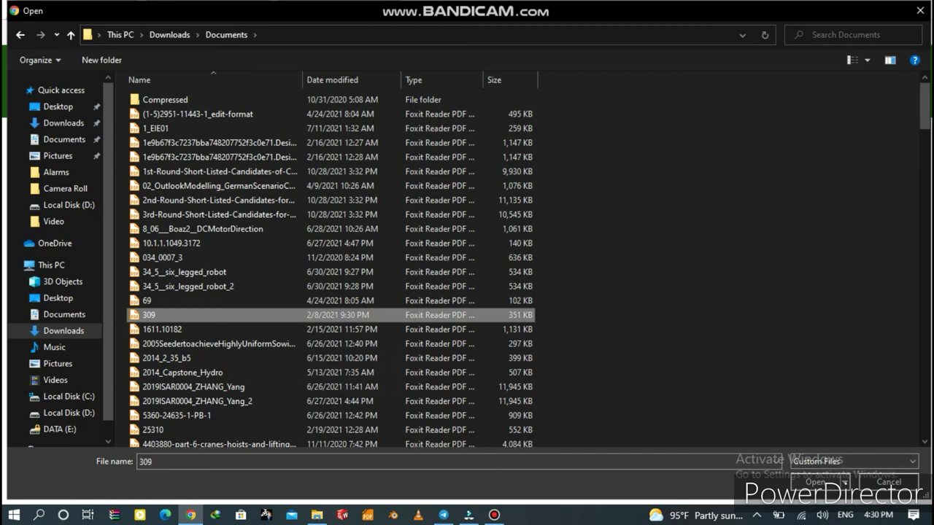
key("Tab")
key("Return")
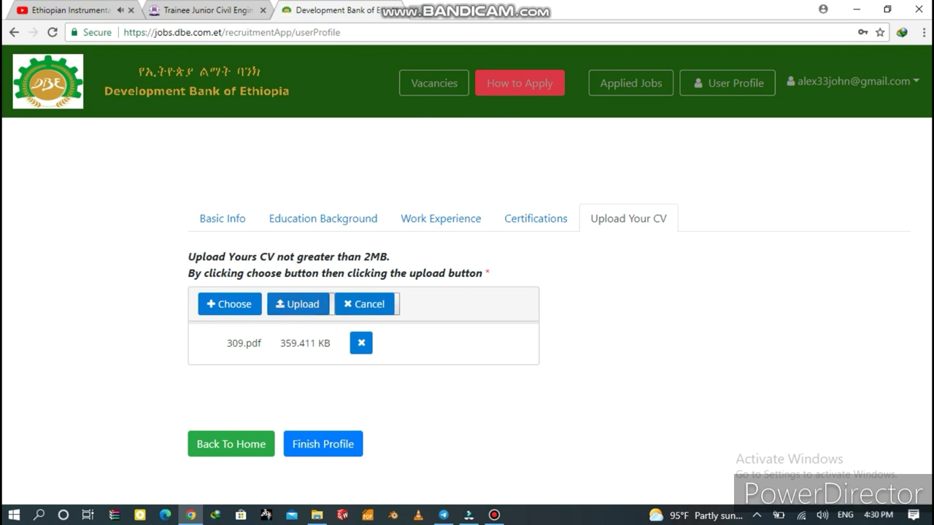
left_click(298, 303)
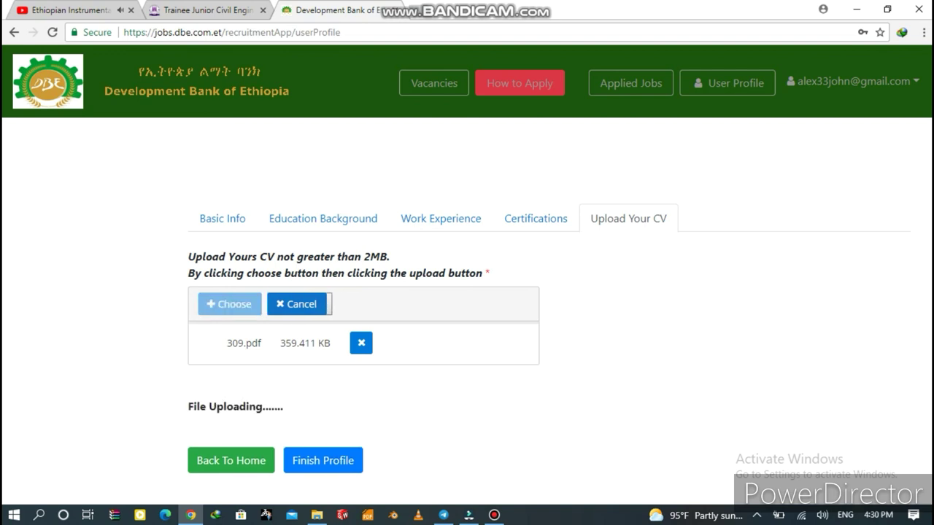